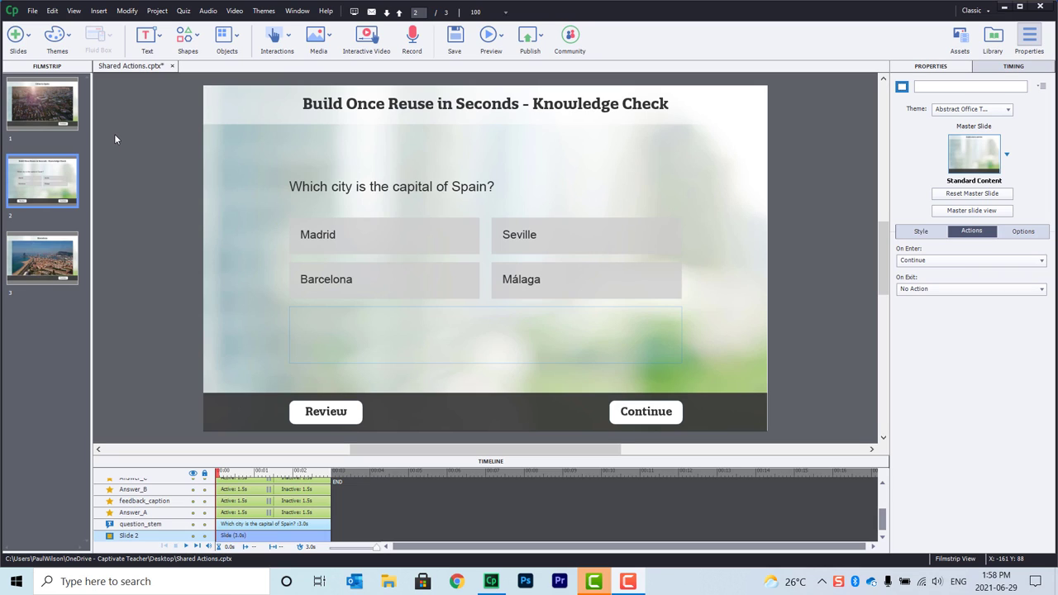
Step: View the Cities in Spain slide, then return to the Knowledge Check slide's question
click(48, 94)
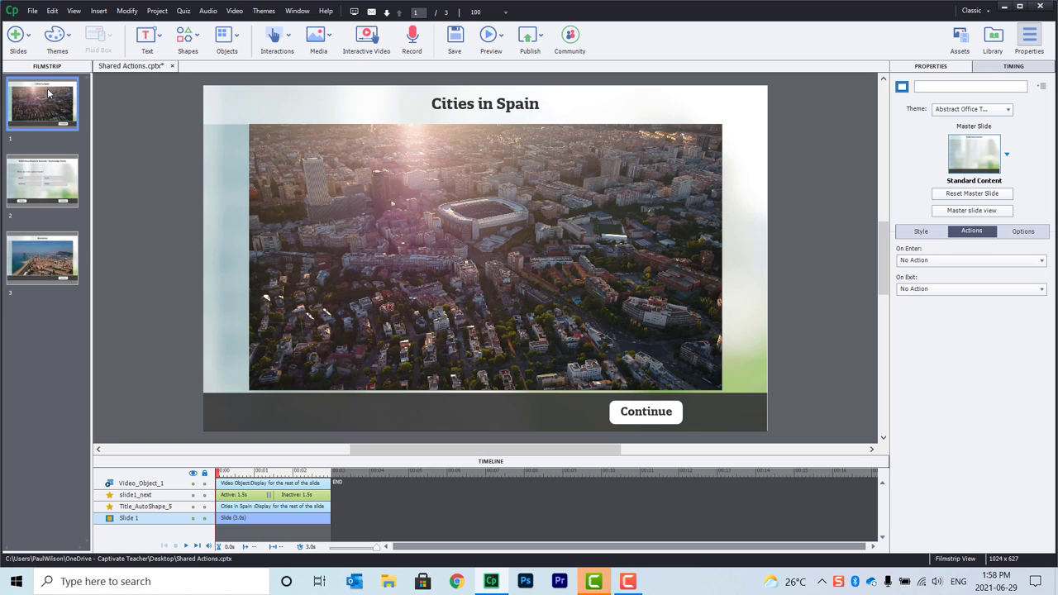
click(48, 177)
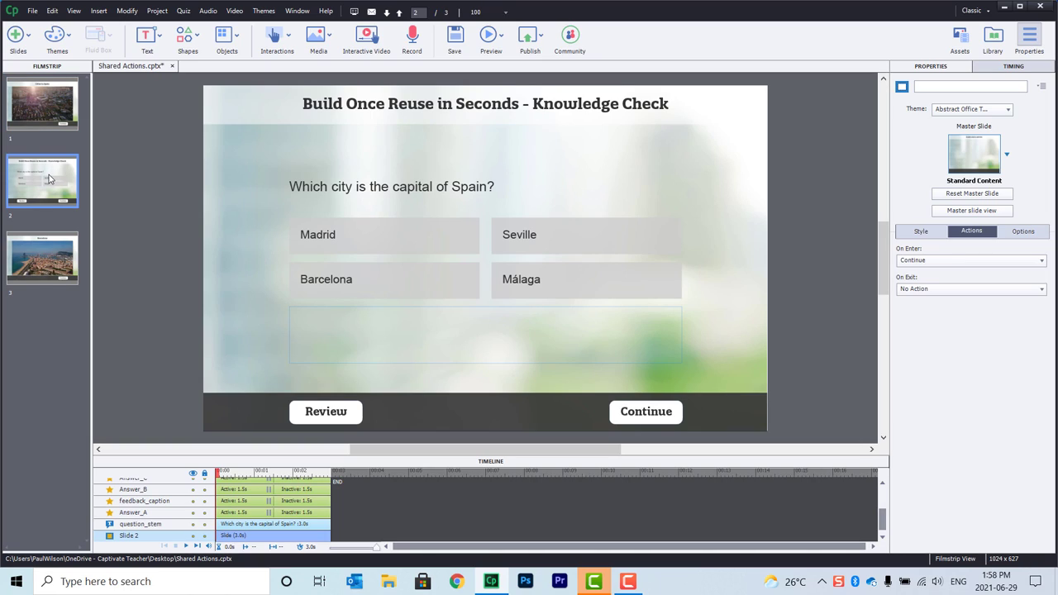
click(435, 191)
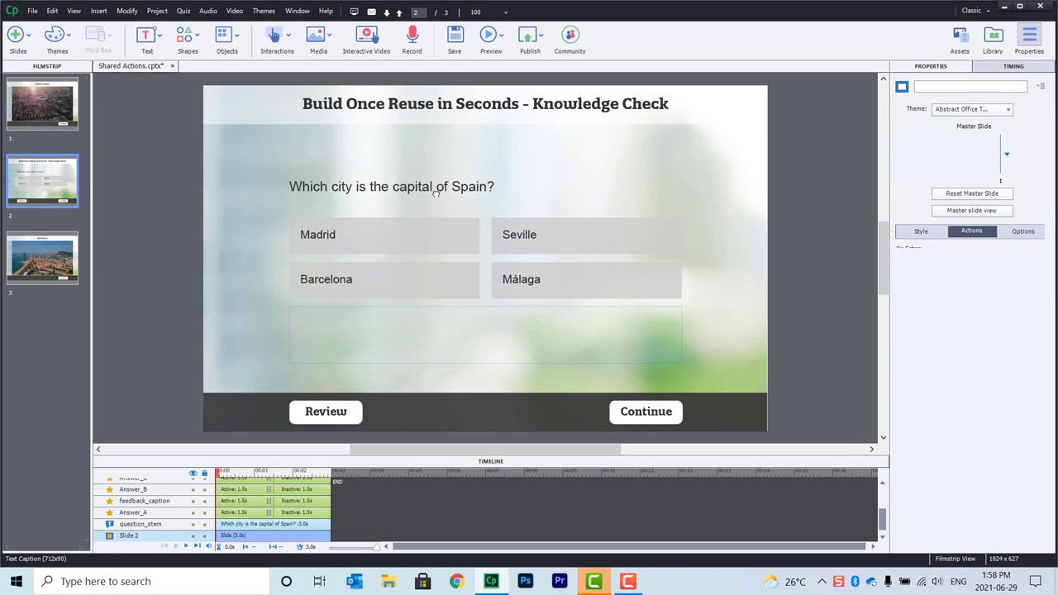
Step: Switch the Madrid answer button to its 'selected' object state
click(444, 241)
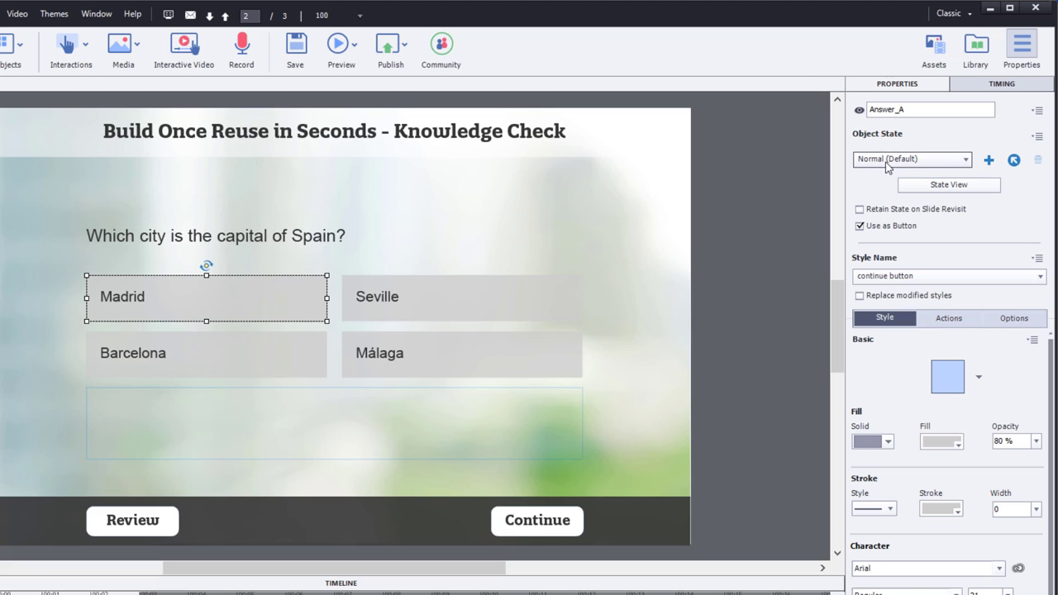
click(891, 161)
click(885, 194)
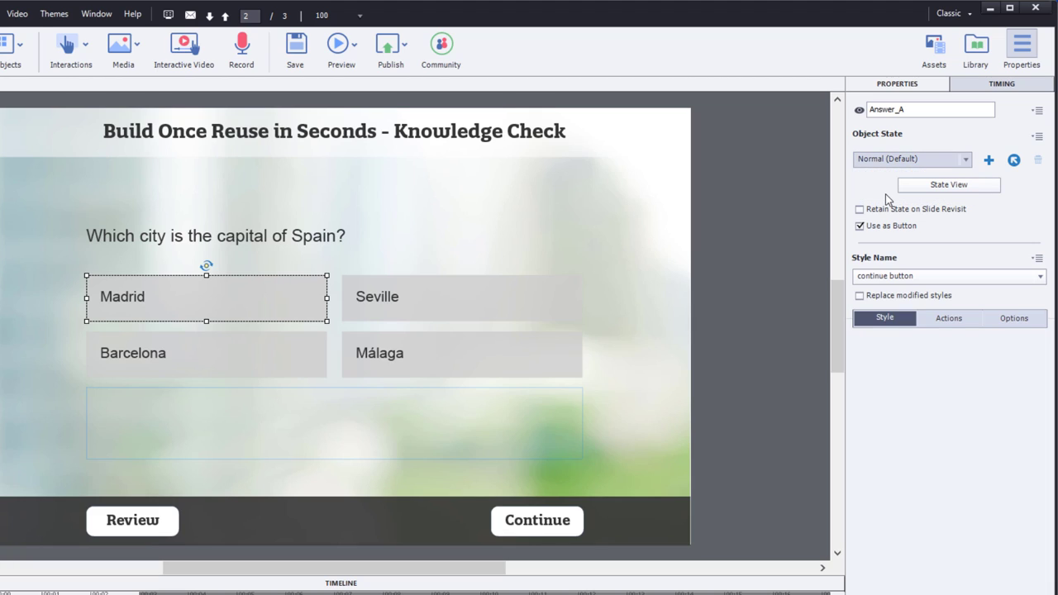
Step: Preview feedback_caption in its 'correct' state, then its 'incorrect' state
click(289, 400)
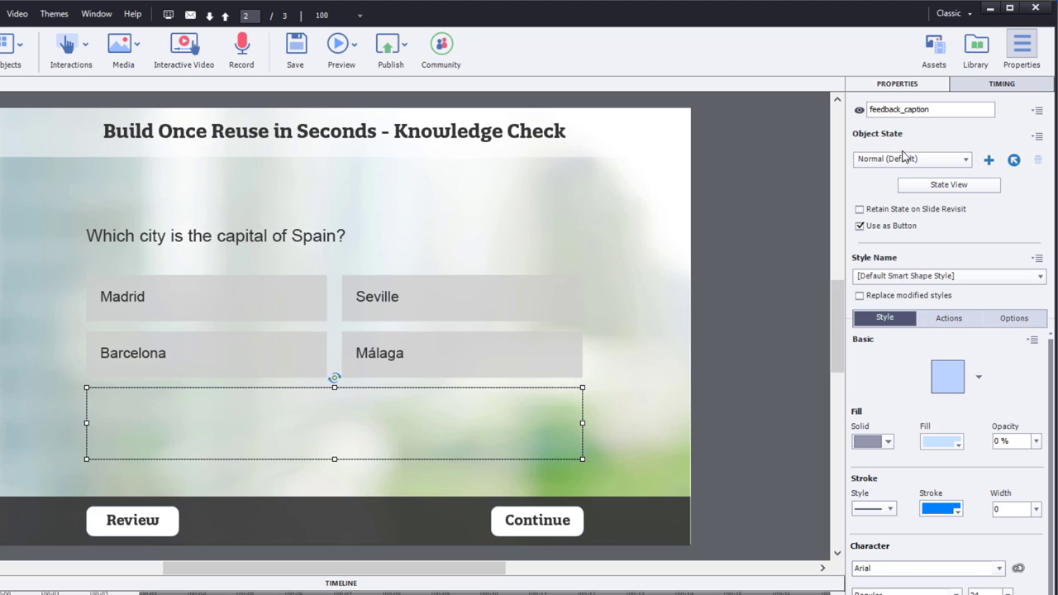
click(893, 161)
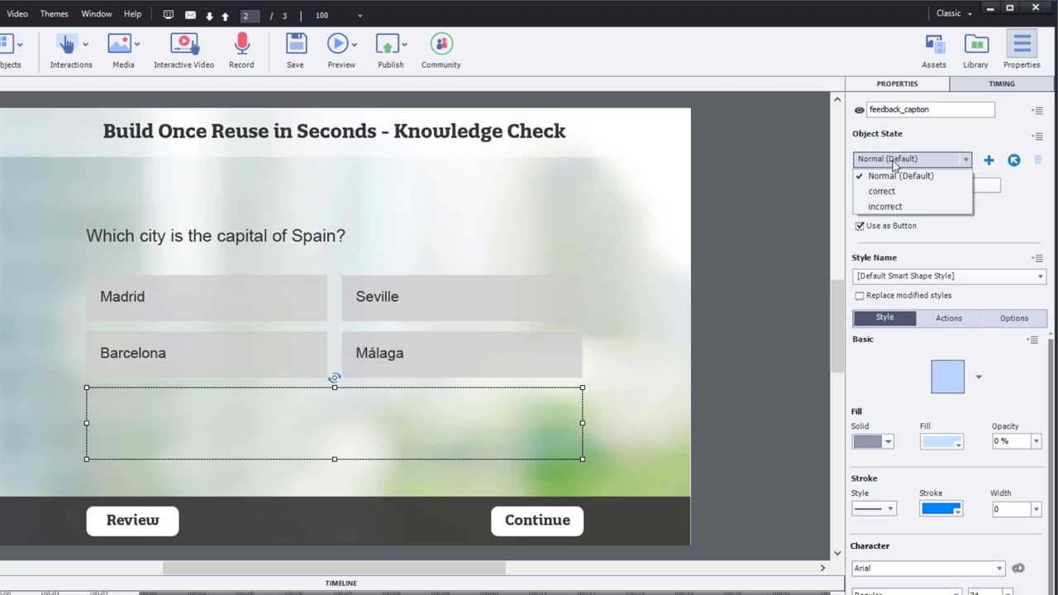
click(886, 191)
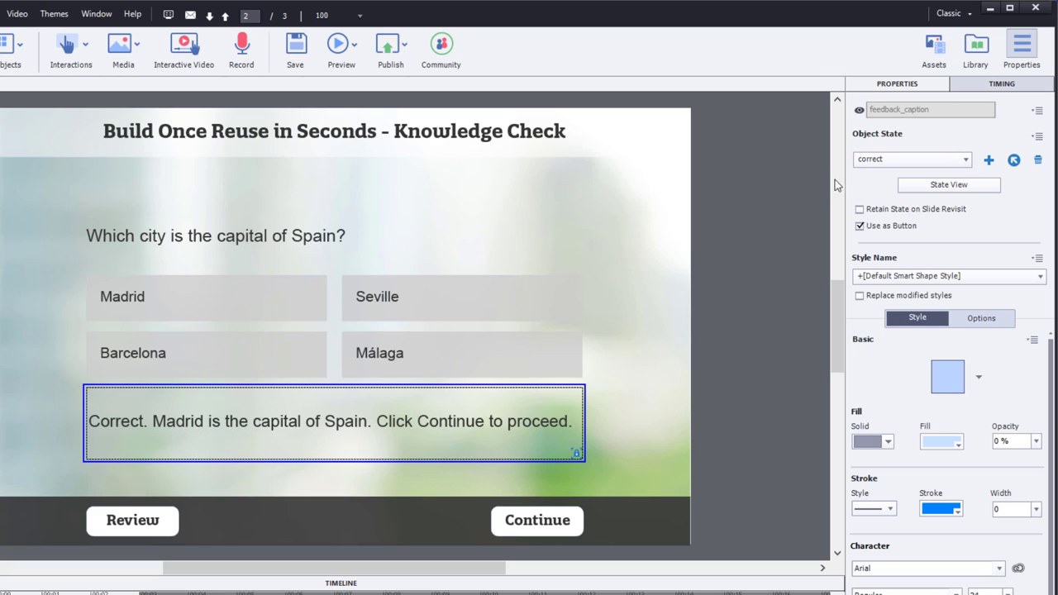
click(884, 158)
click(878, 207)
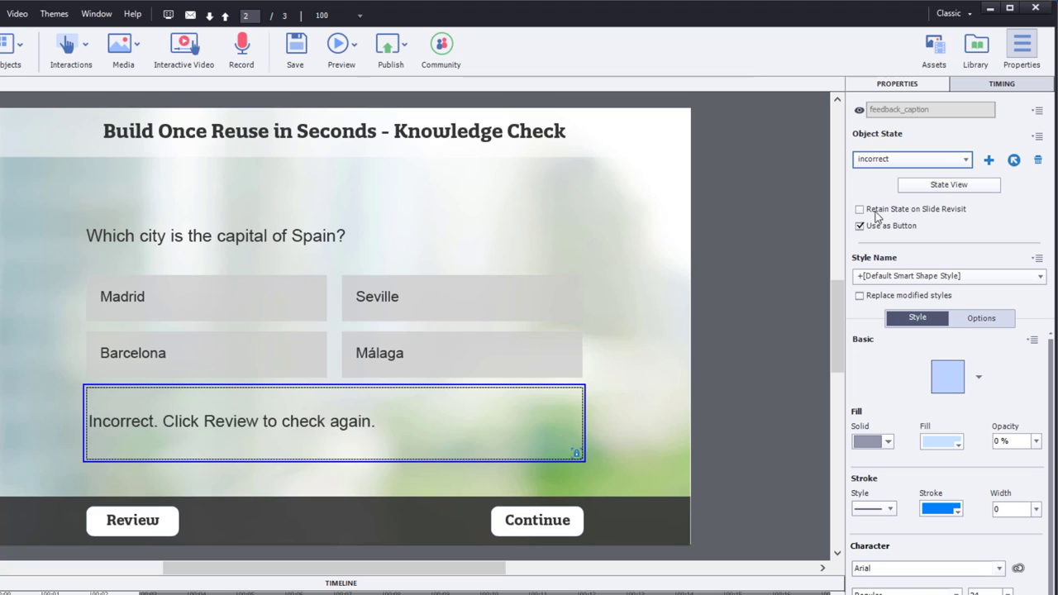
Step: Step down to the Barcelona slide and back up to the Knowledge Check slide
click(101, 434)
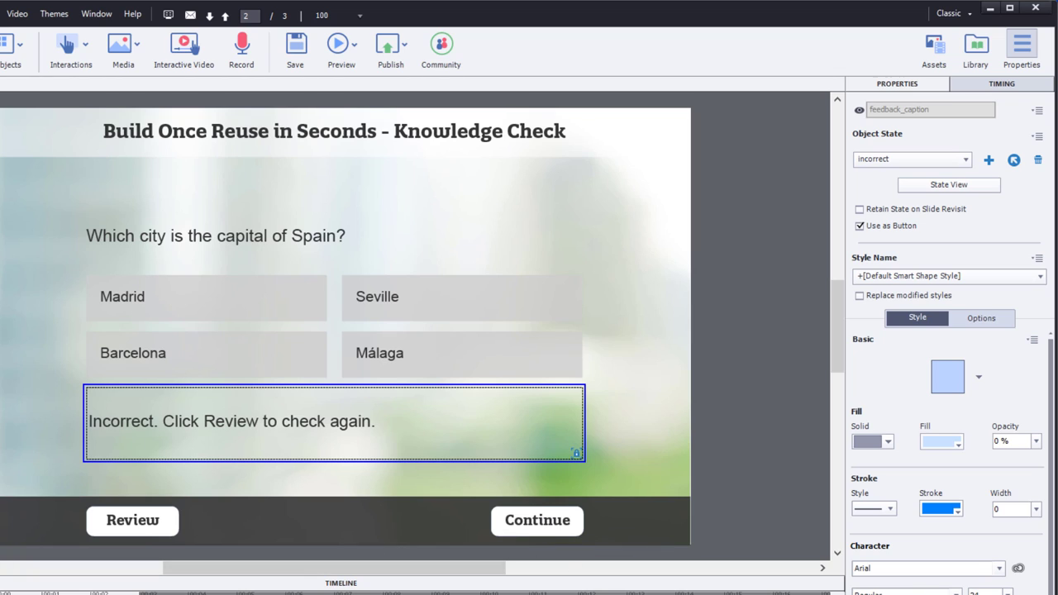
key(Down)
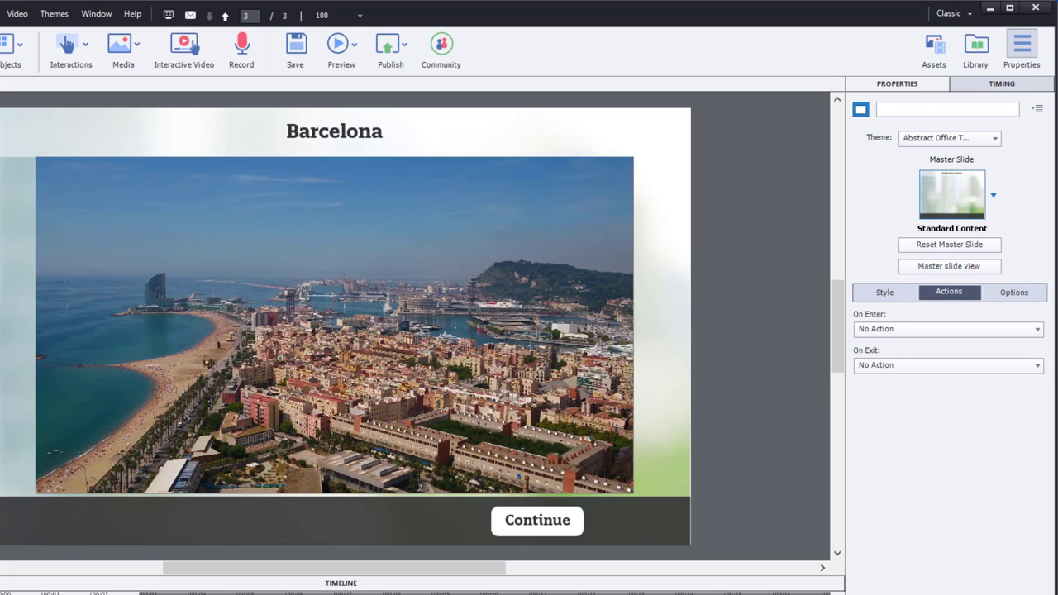
key(Up)
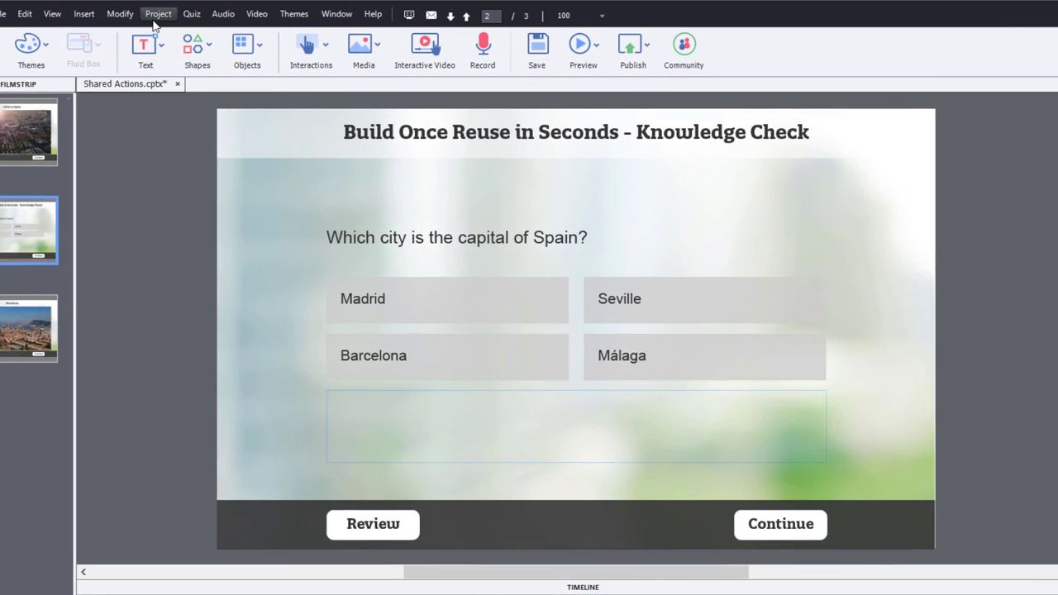
Step: Start a new advanced action named OnEnter whose first step enables Answer_A
click(155, 17)
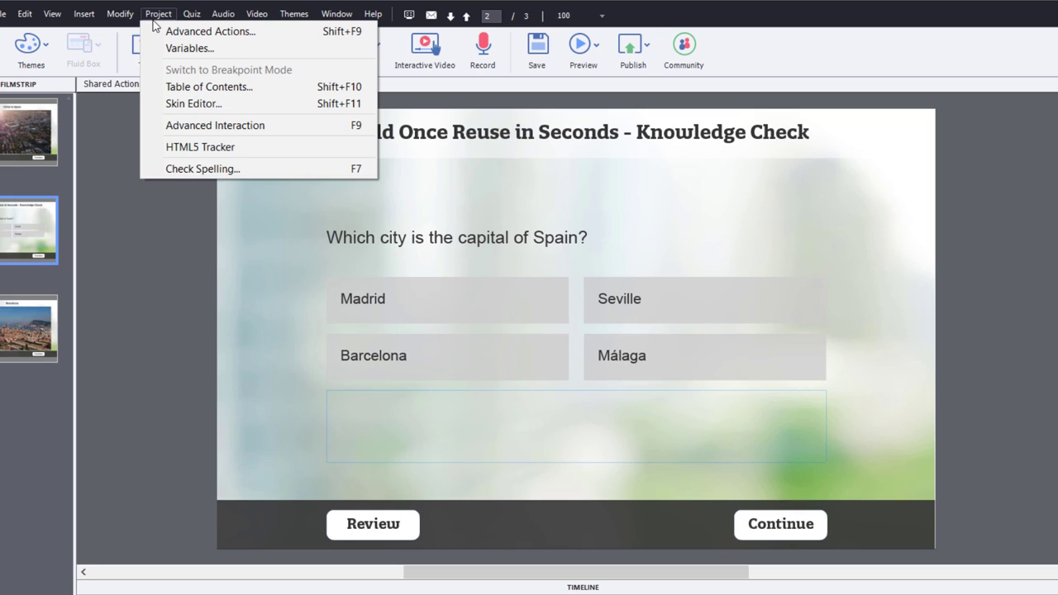
click(158, 31)
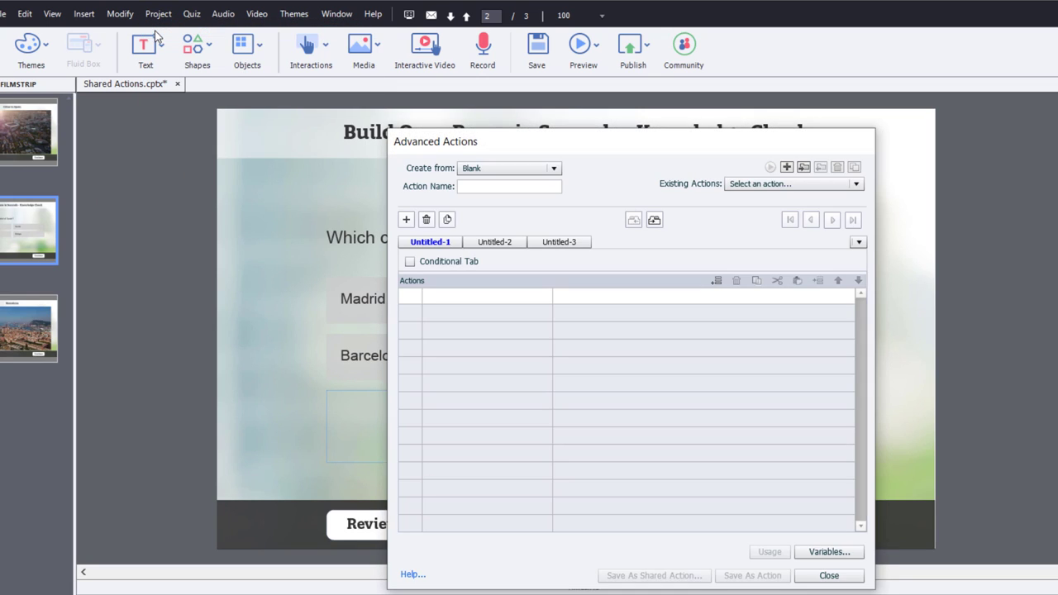
click(476, 185)
text(OnEnter)
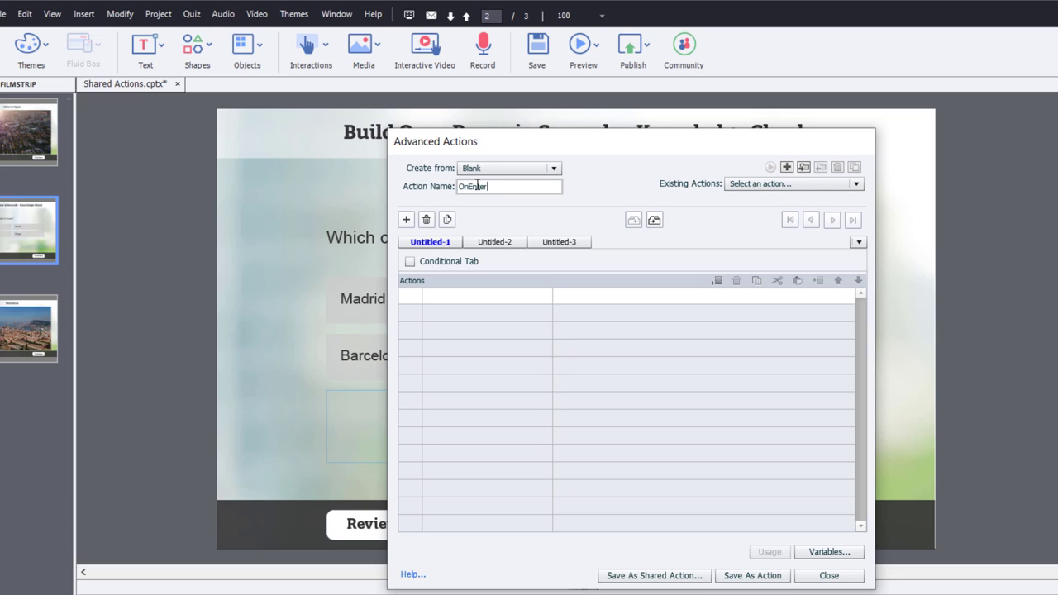
click(455, 298)
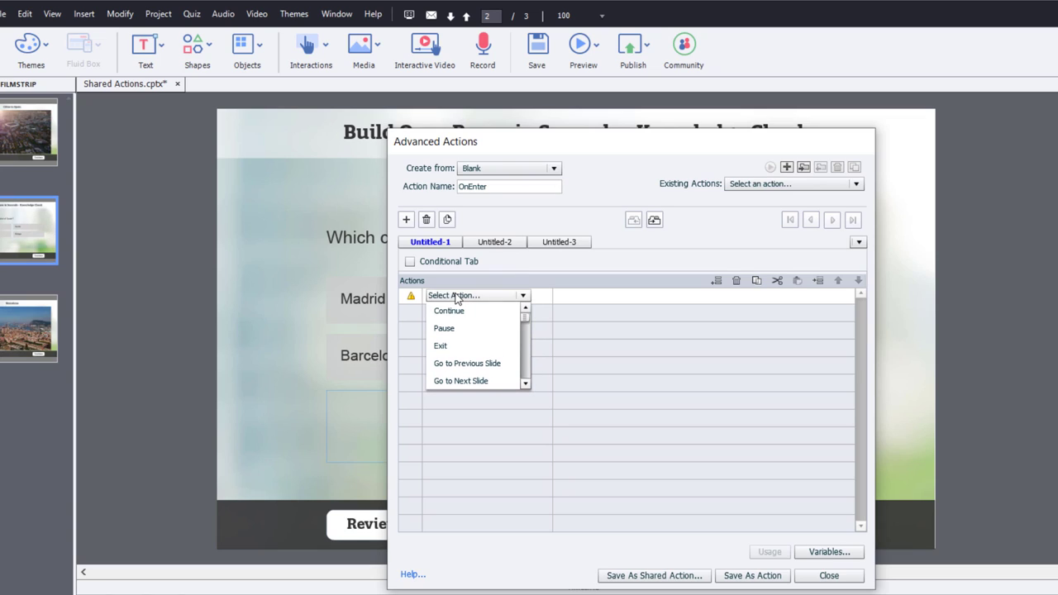
key(e)
key(e)
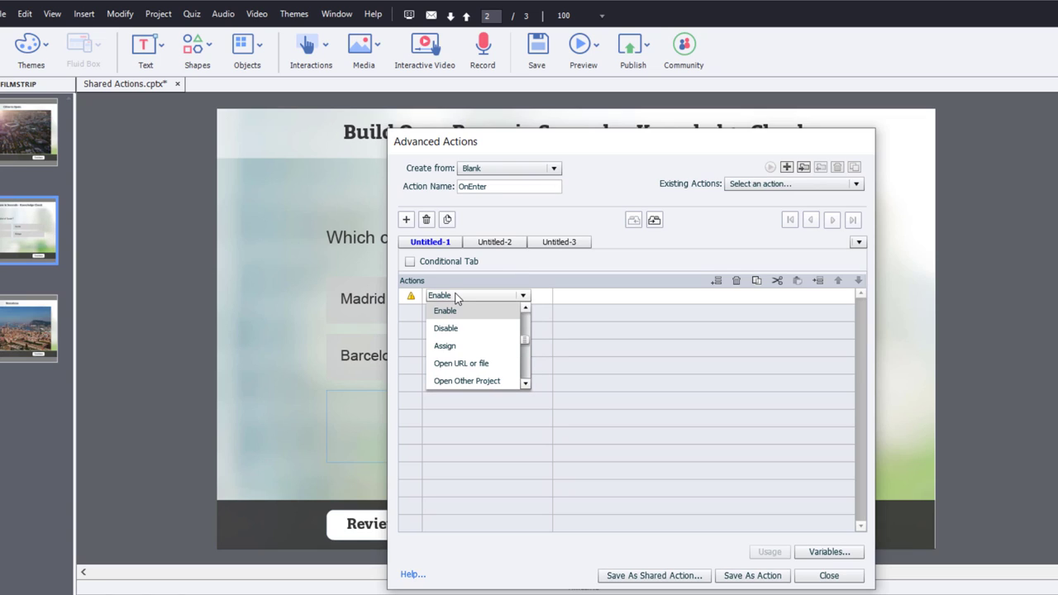
click(456, 310)
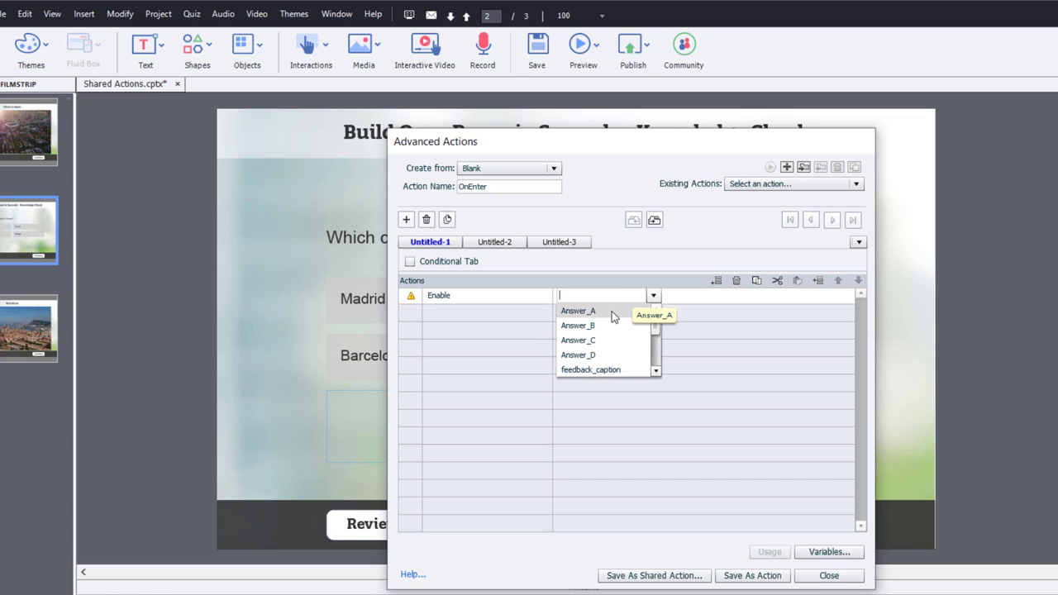
click(618, 311)
Step: Add Enable steps for Answer_B and Answer_C
click(446, 317)
key(e)
key(e)
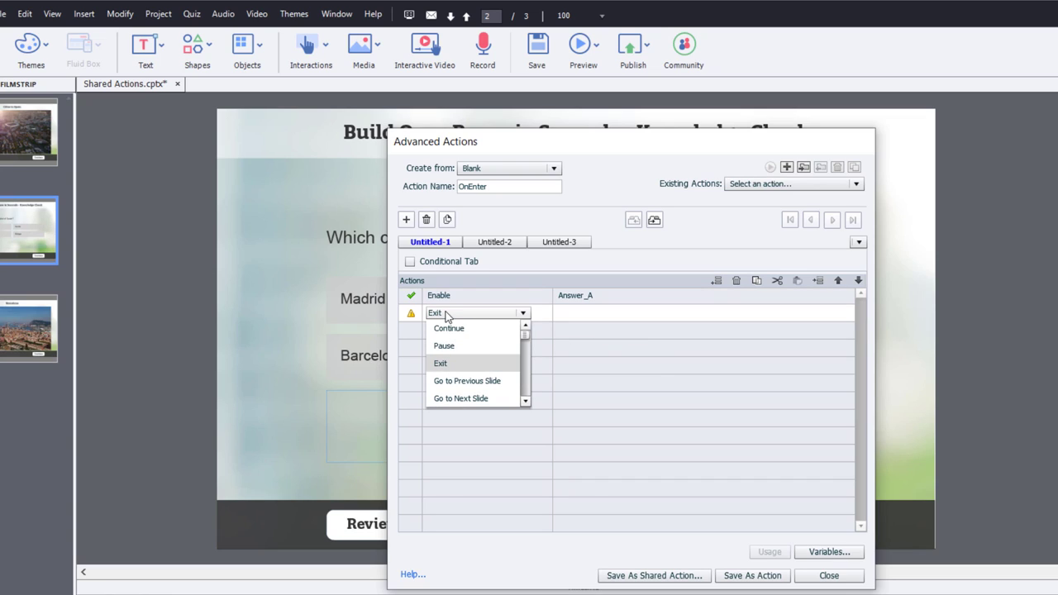
click(450, 333)
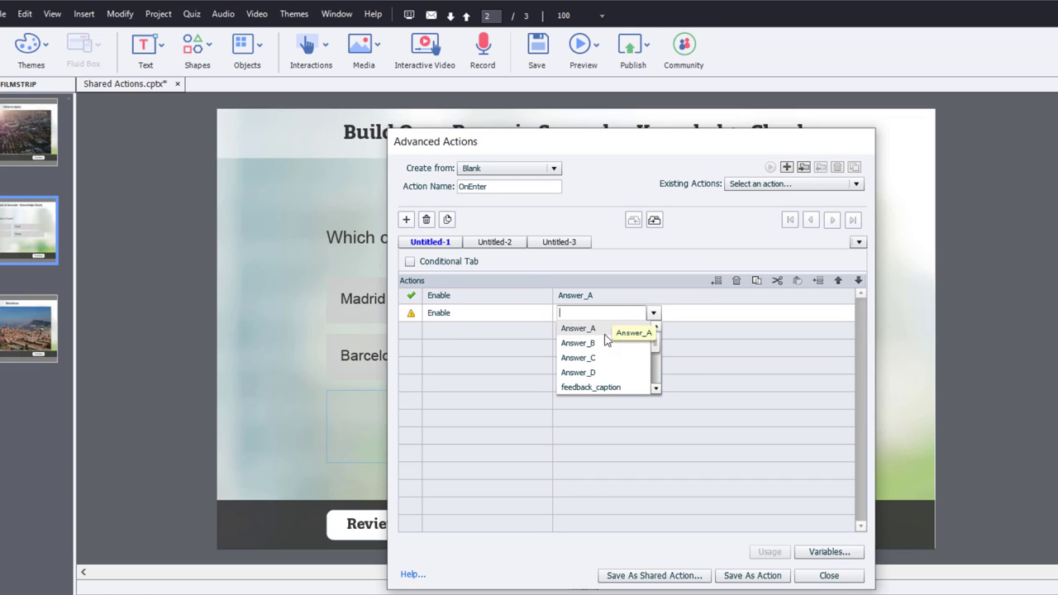
click(606, 348)
click(444, 329)
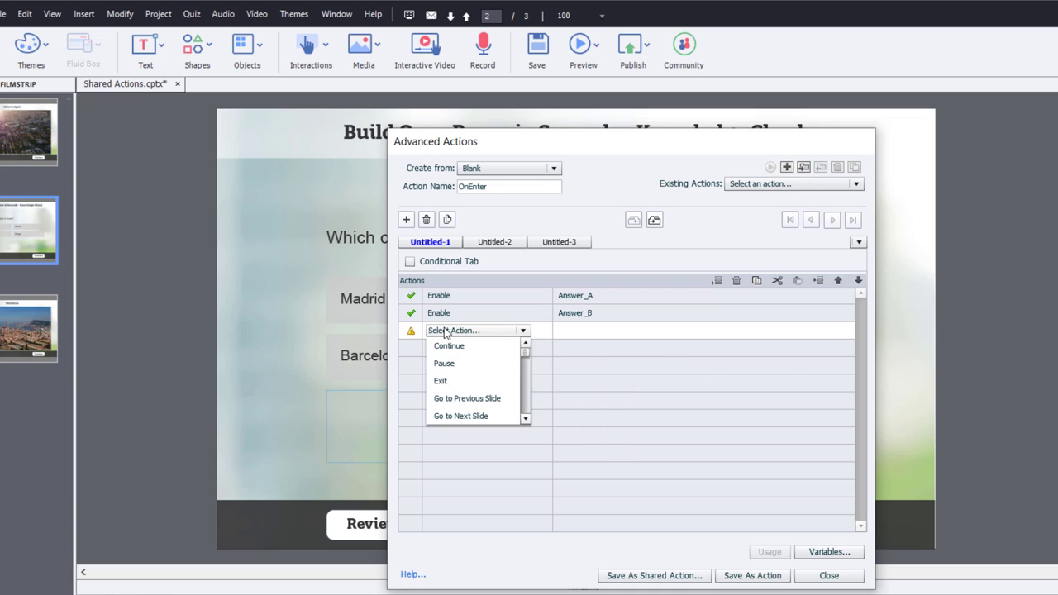
key(e)
key(e)
click(442, 346)
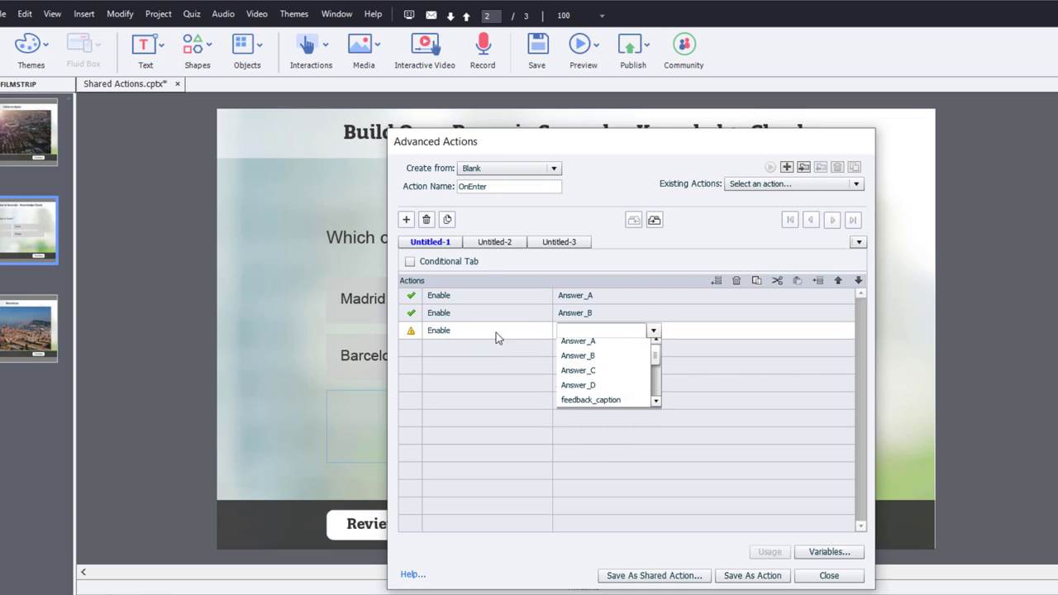
click(593, 376)
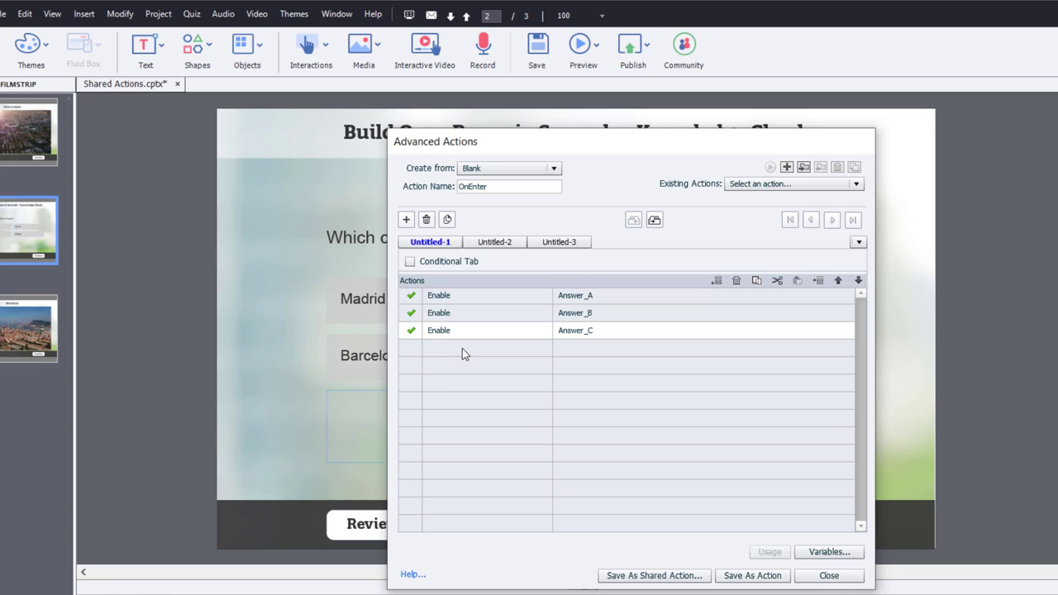
Step: Add an Enable step for Answer_D and save OnEnter as an action
click(453, 354)
key(e)
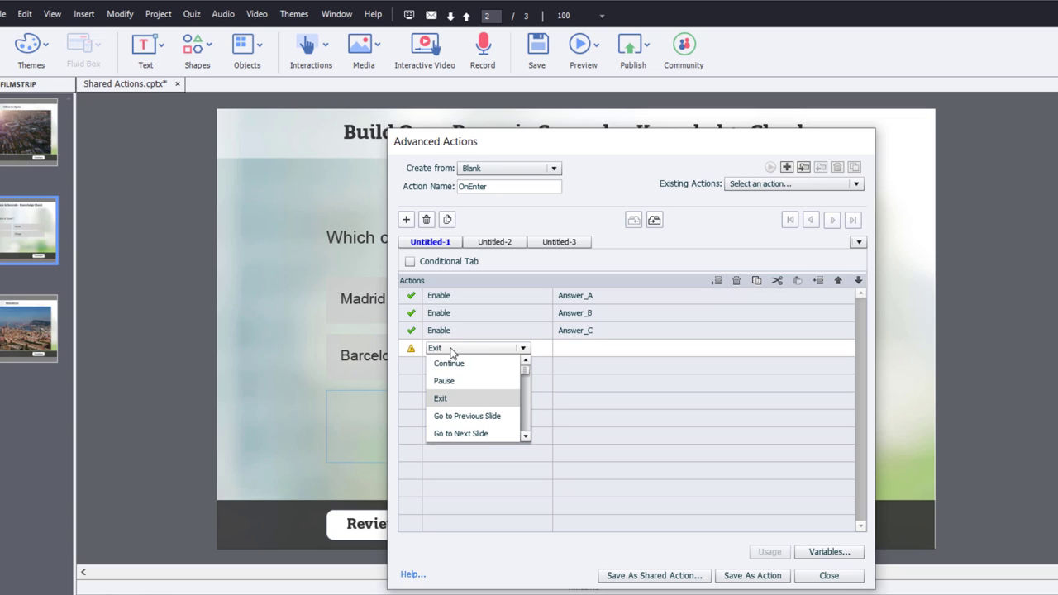
scroll(451, 363, down, 5)
click(447, 364)
click(599, 348)
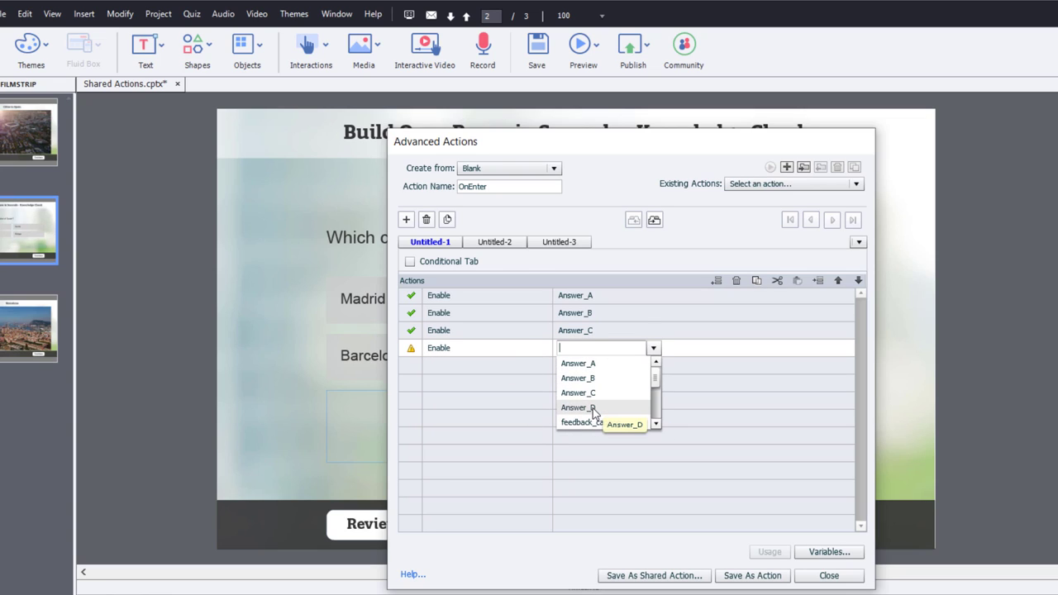
scroll(593, 411, down, 1)
click(593, 397)
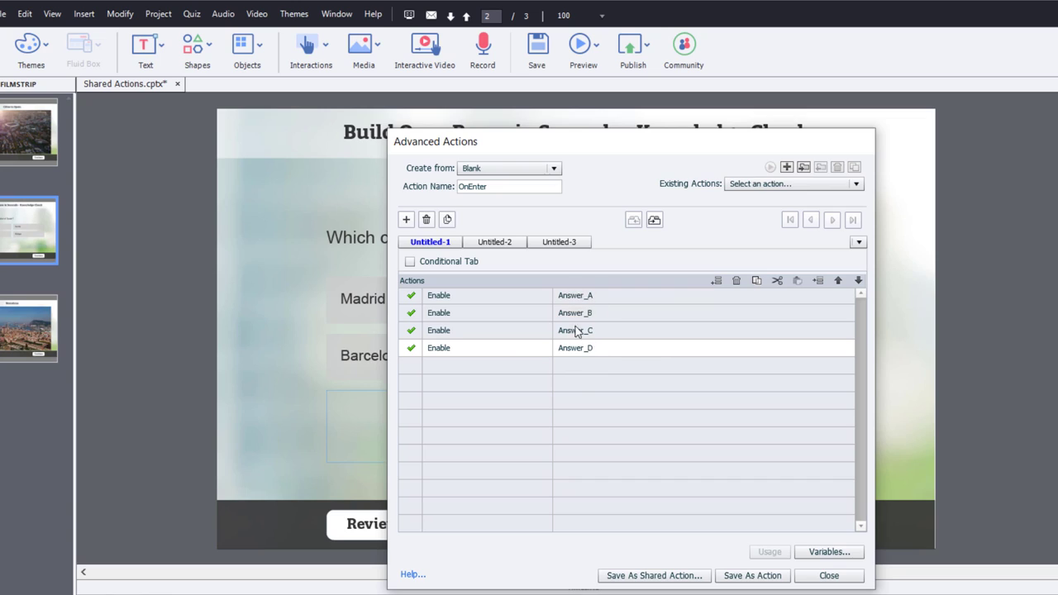
click(769, 576)
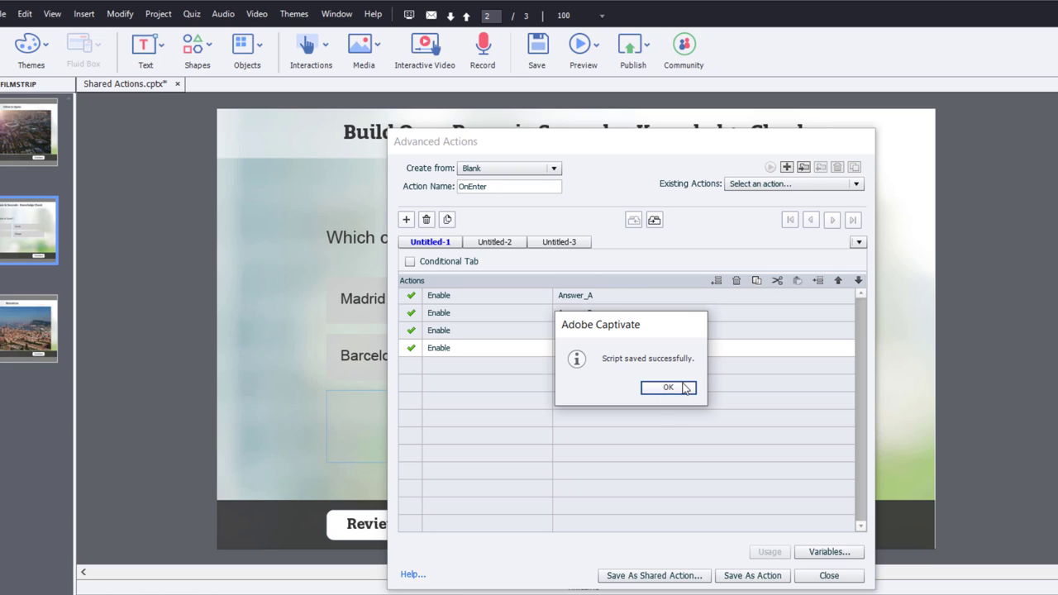
click(669, 388)
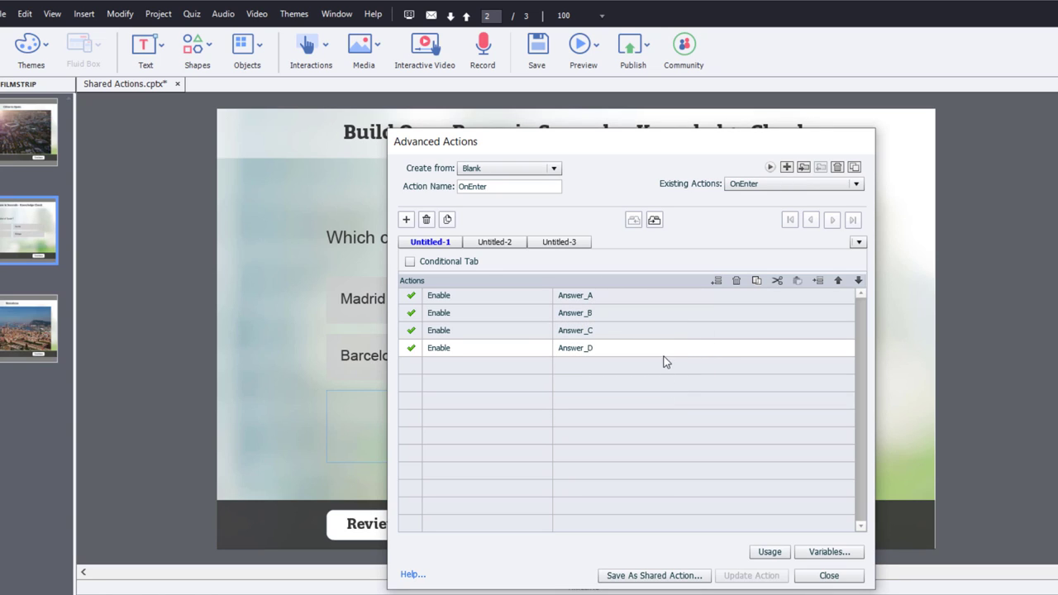
Step: Save OnEnter as a shared action, describing its parameters 'answer a', 'answer b', 'answer c', 'answer d'
click(658, 576)
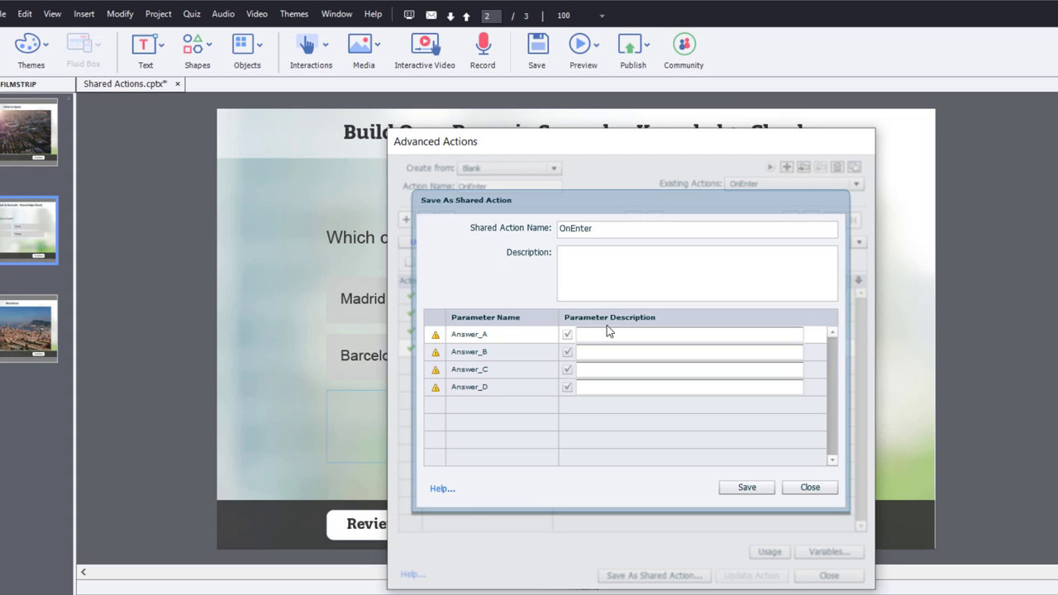
text(answer a)
key(Tab)
text(answer b)
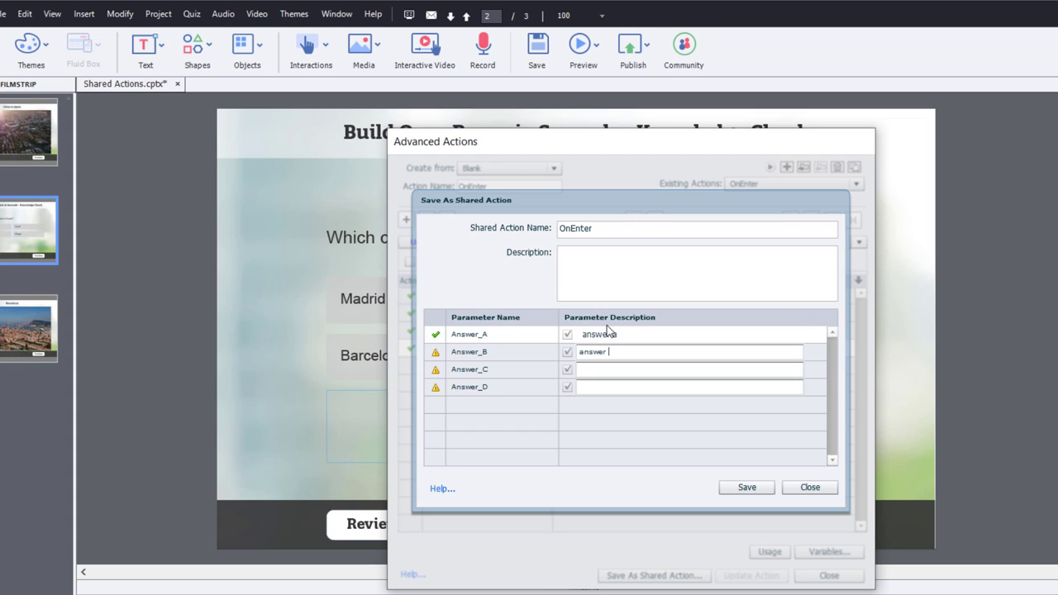
key(Tab)
text(answer)
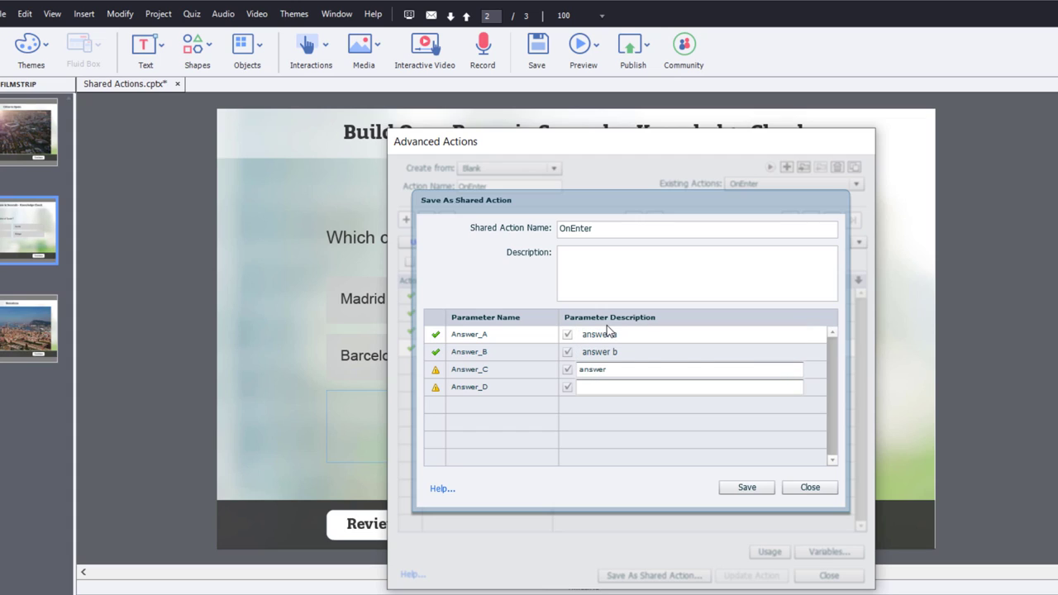
text( c)
key(Tab)
text(answer d)
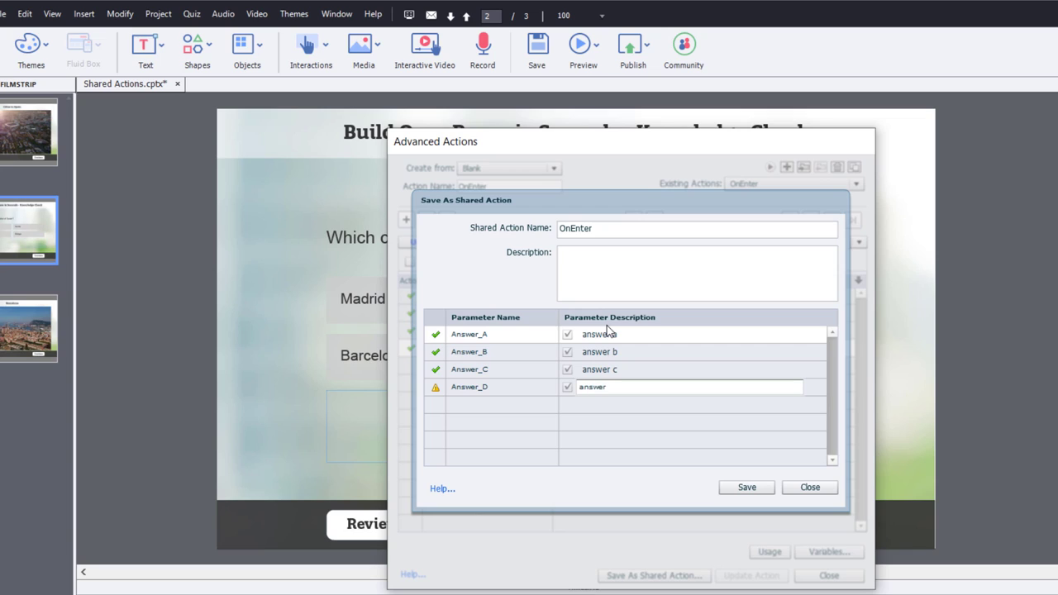
click(766, 493)
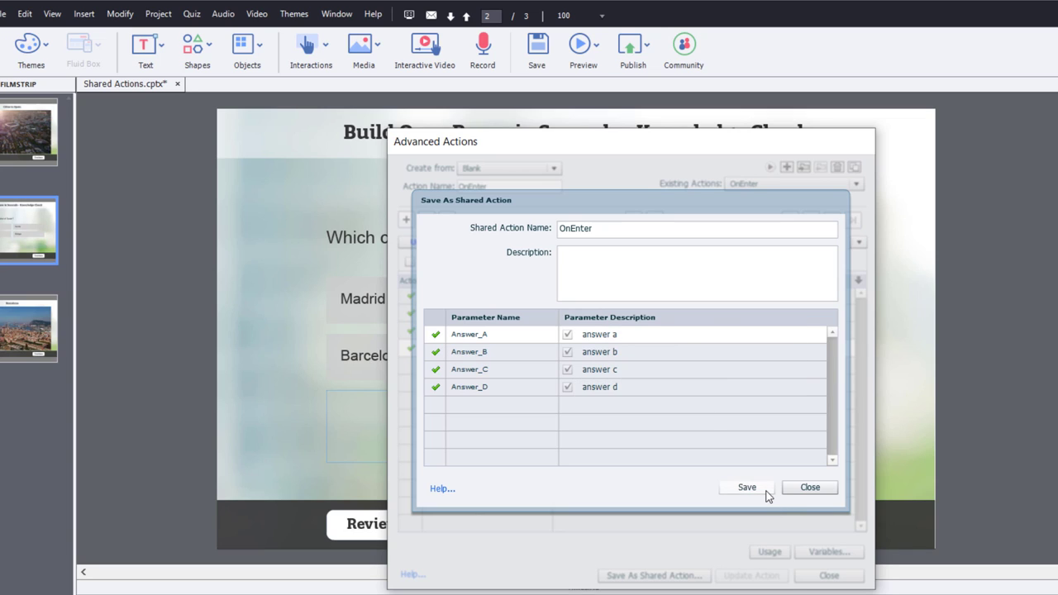
click(682, 388)
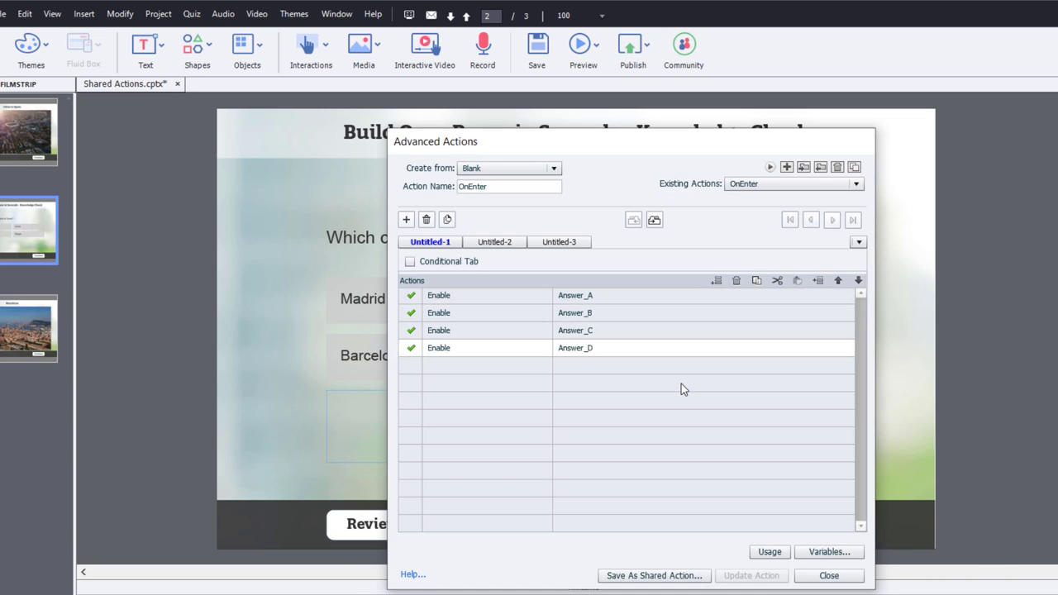
Step: Set the slide's On Enter action to Execute Shared Action with OnEnter
click(828, 576)
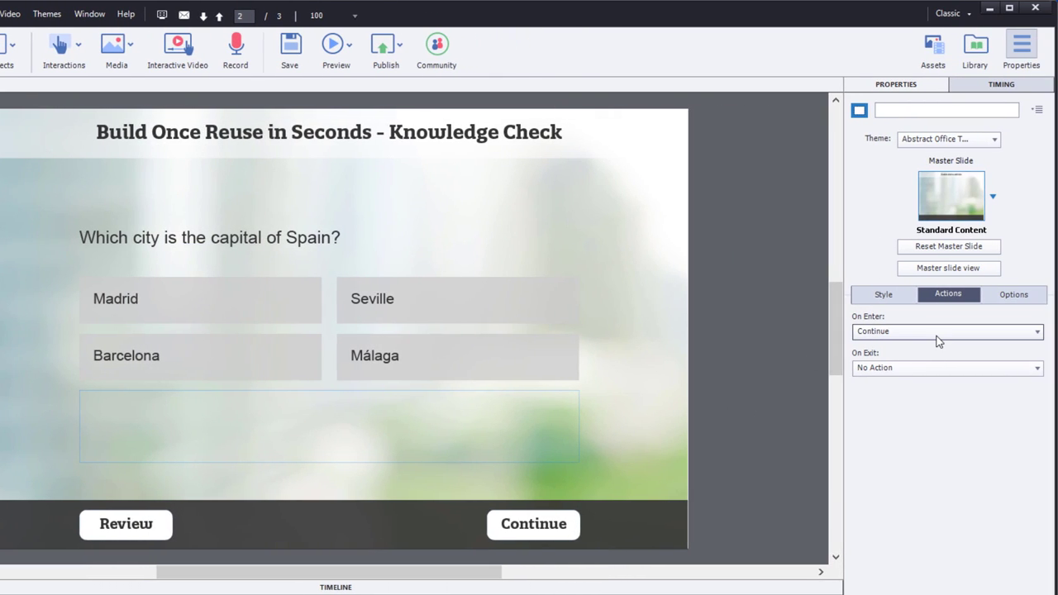
click(939, 335)
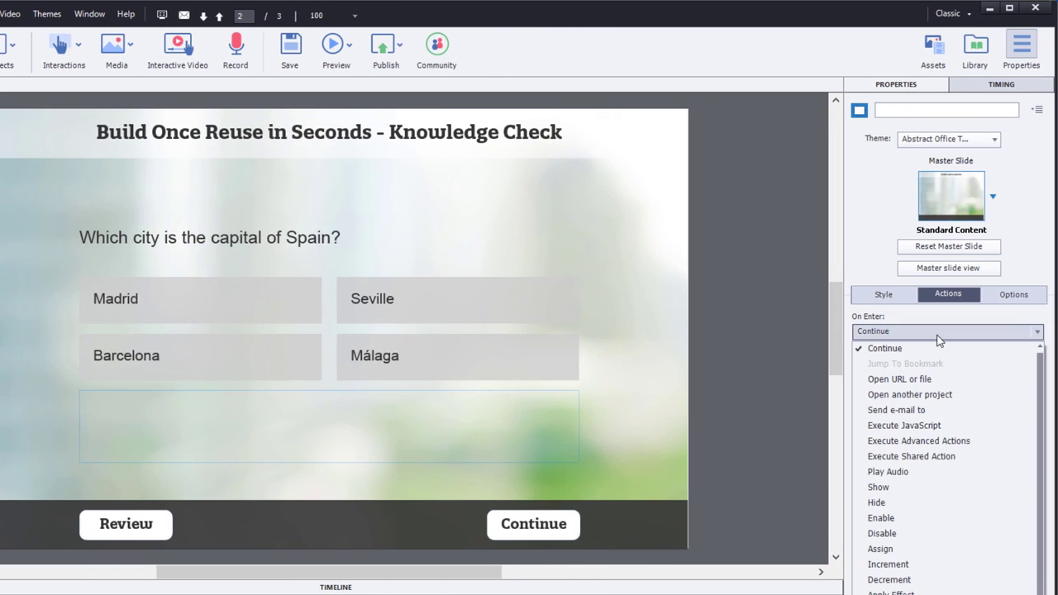
click(937, 460)
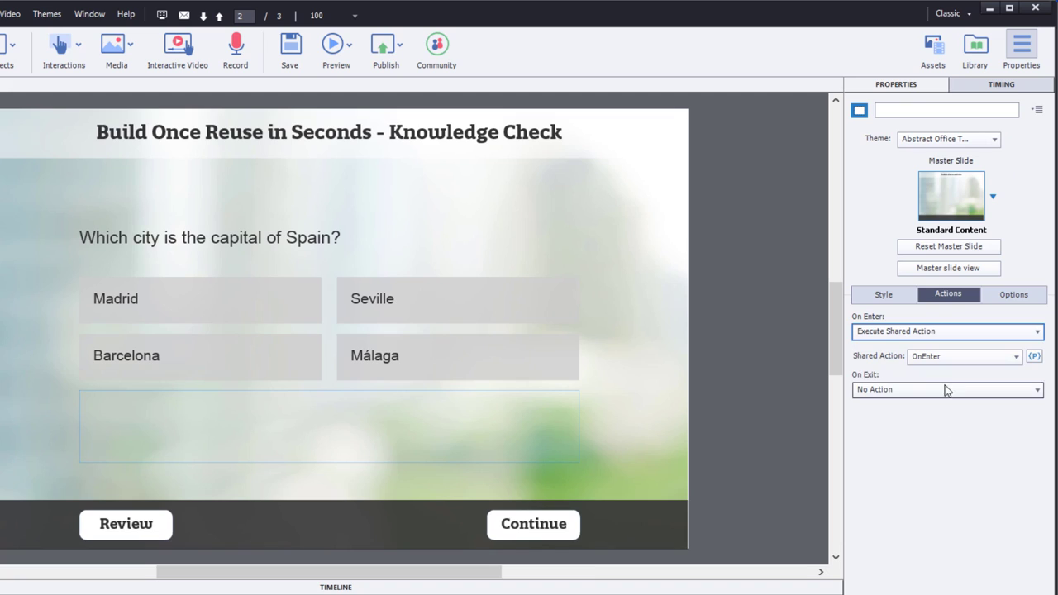
Step: Map the OnEnter parameters to Answer_A, Answer_B, Answer_C and Answer_D, and save
click(1035, 357)
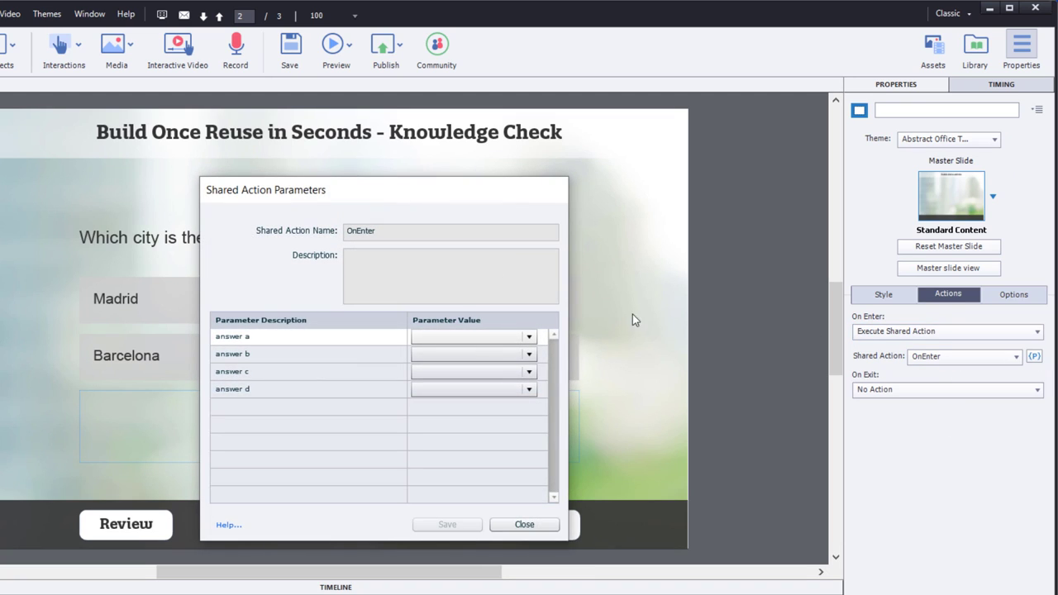
click(477, 336)
click(438, 352)
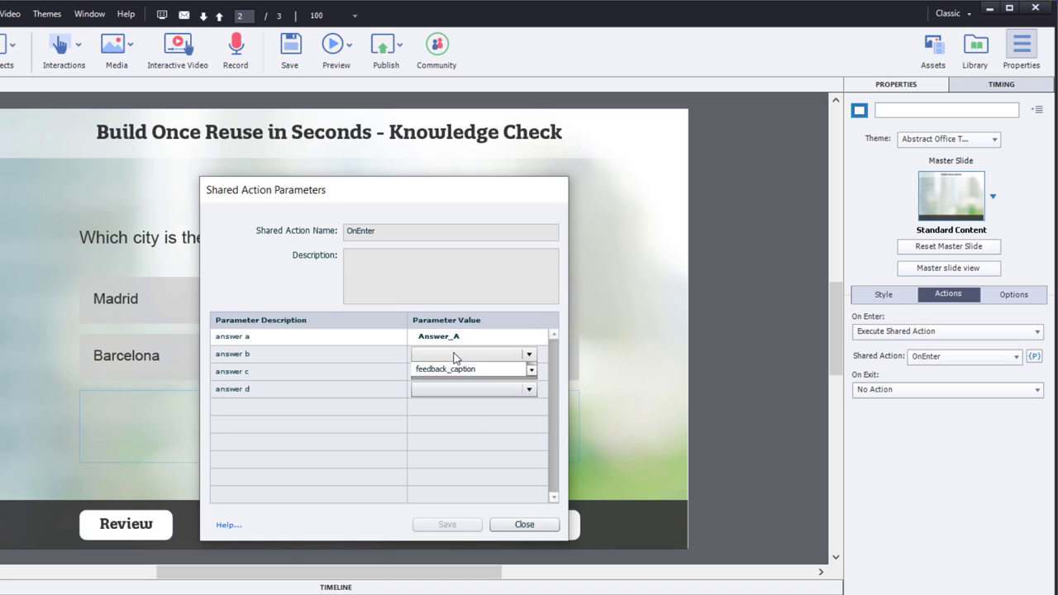
click(475, 354)
click(452, 384)
click(465, 371)
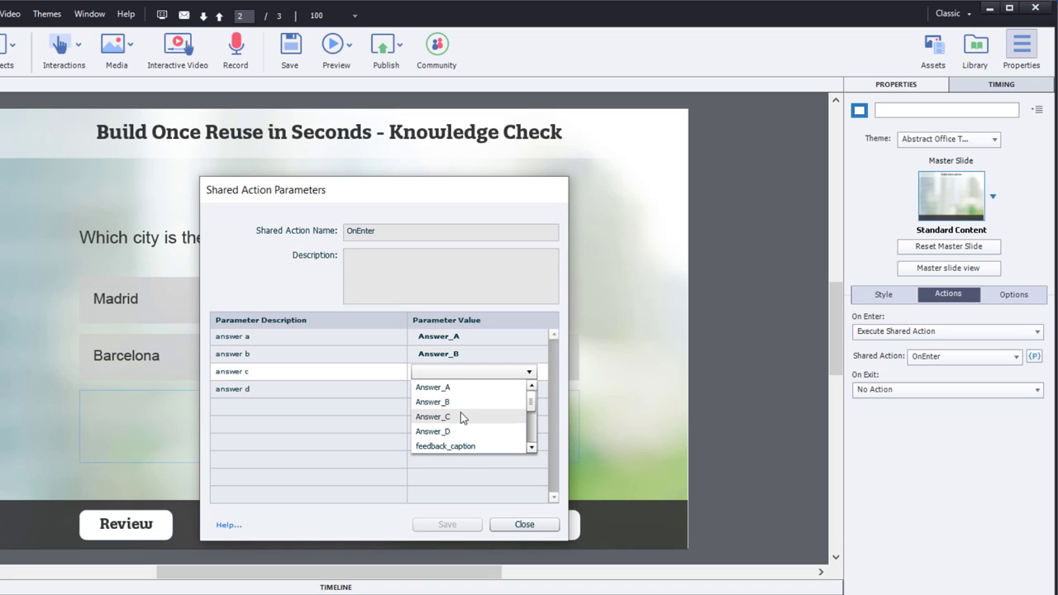
click(461, 411)
click(455, 386)
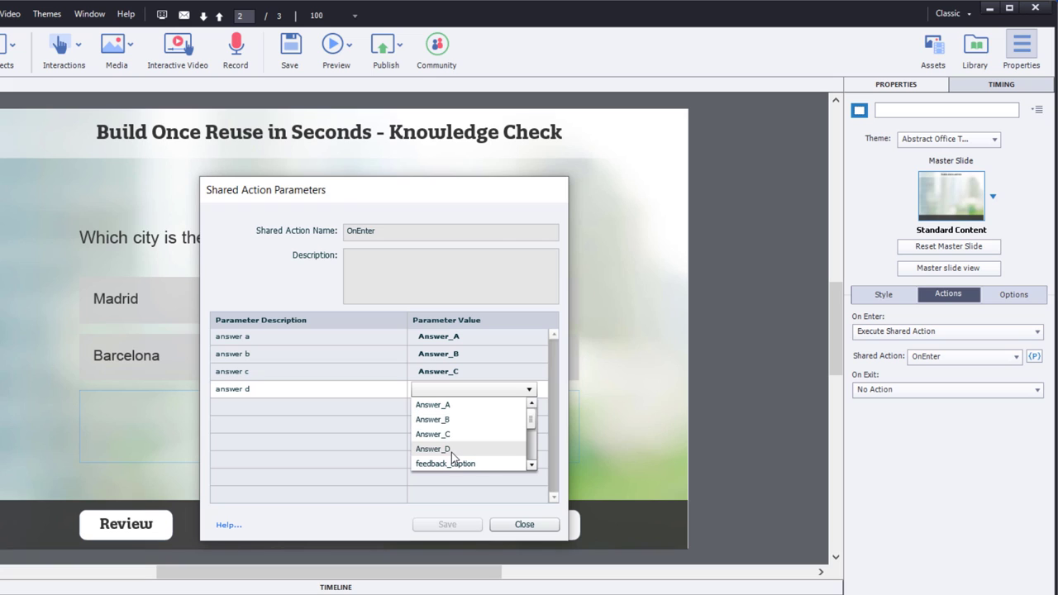
click(451, 446)
click(448, 527)
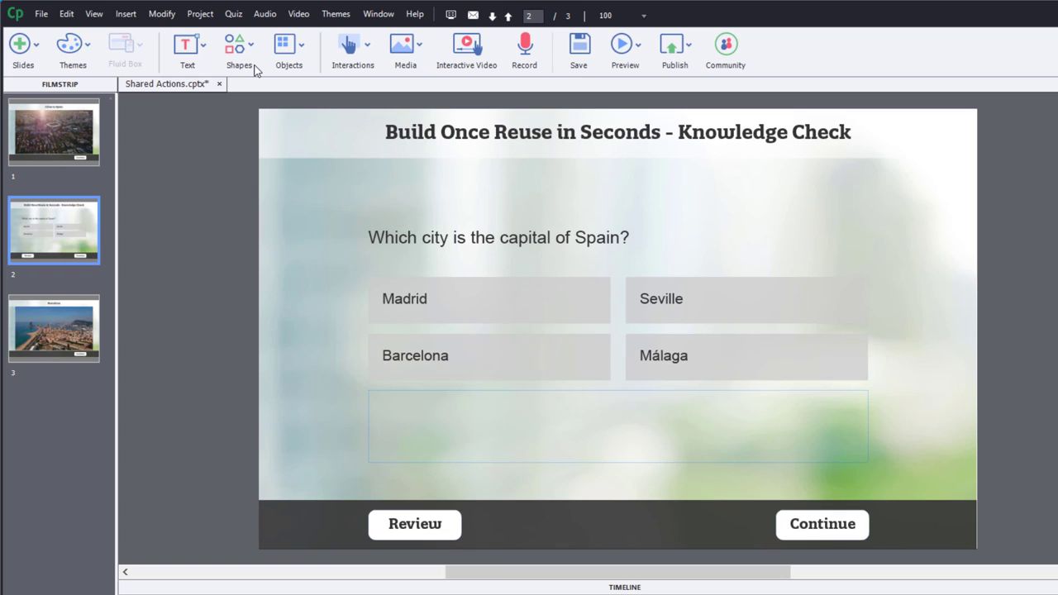
Step: Start a new advanced action named ButtonPress
click(208, 16)
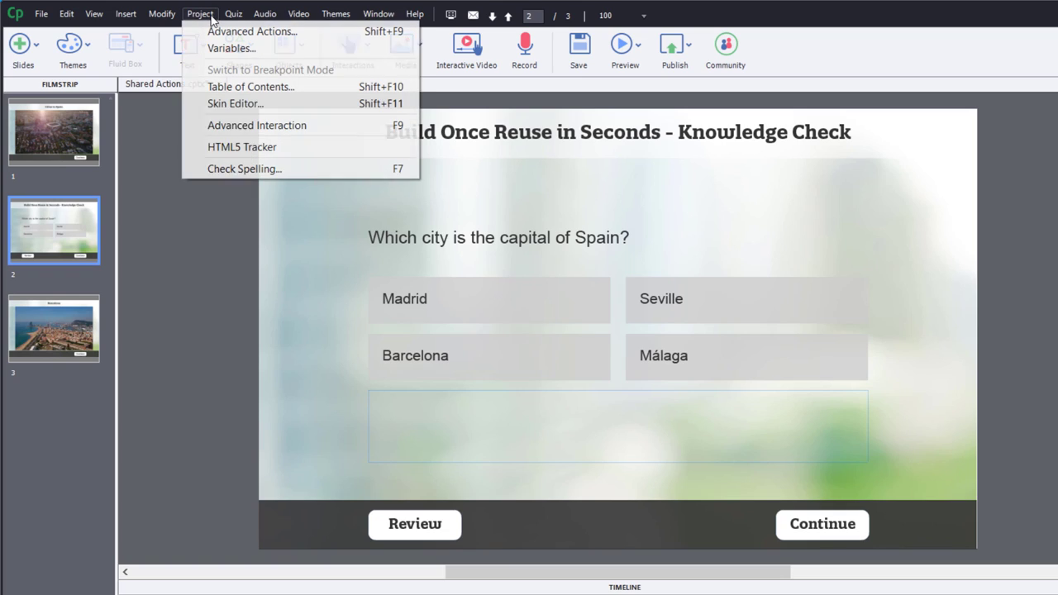
click(213, 30)
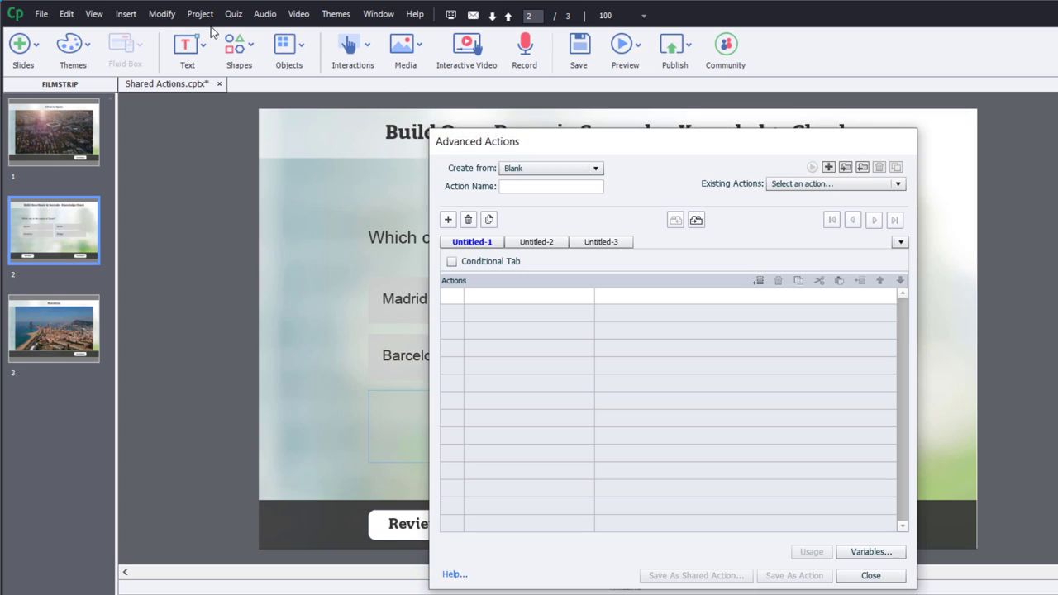
click(540, 191)
text(Button)
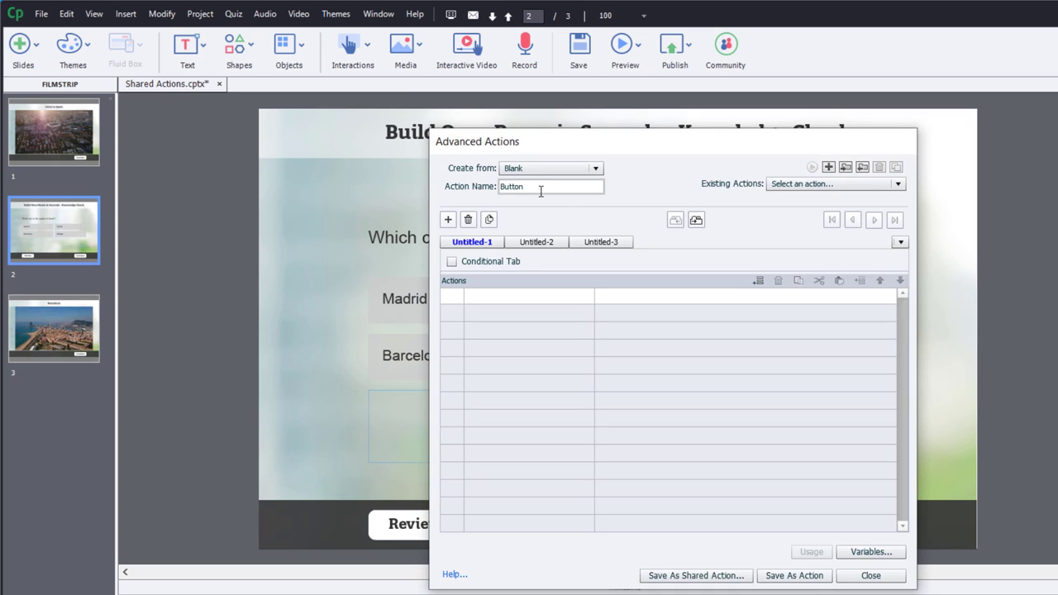
text(Press)
Step: Add Change State steps: Answer_A to selected, feedback_caption to correct
click(507, 303)
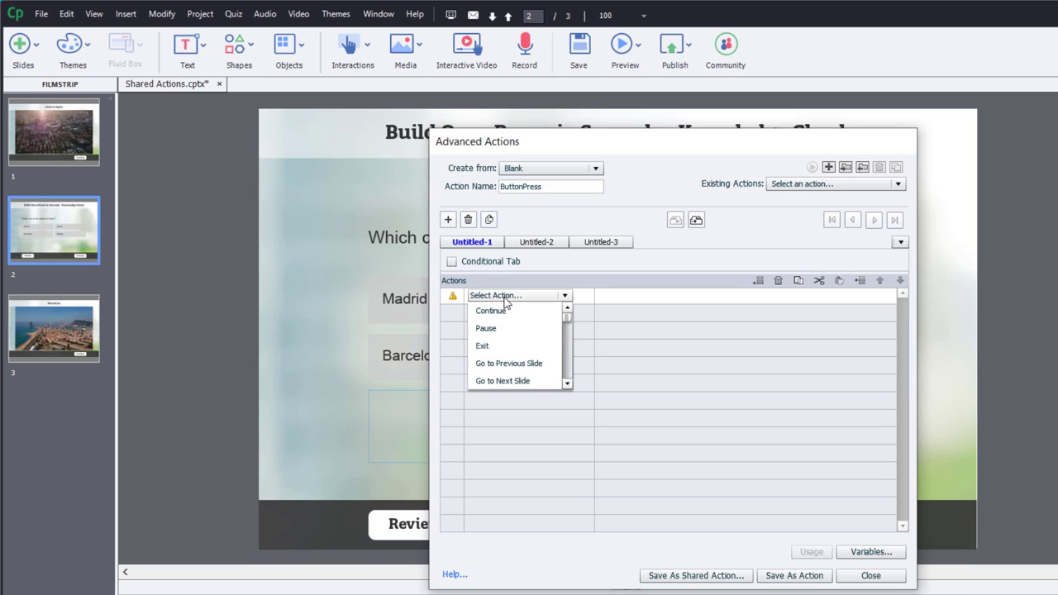
text(ch)
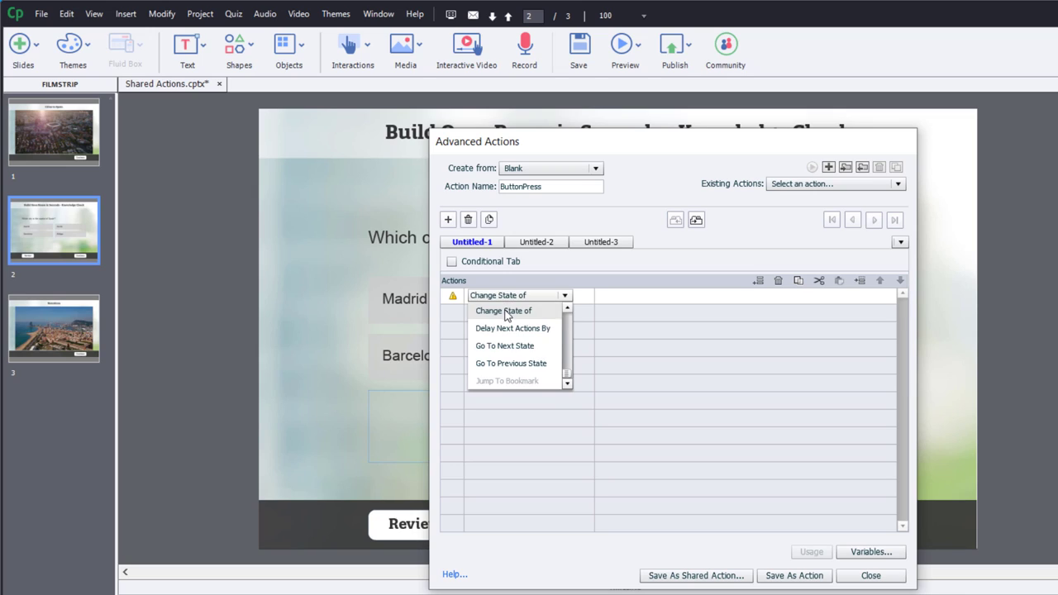
click(508, 309)
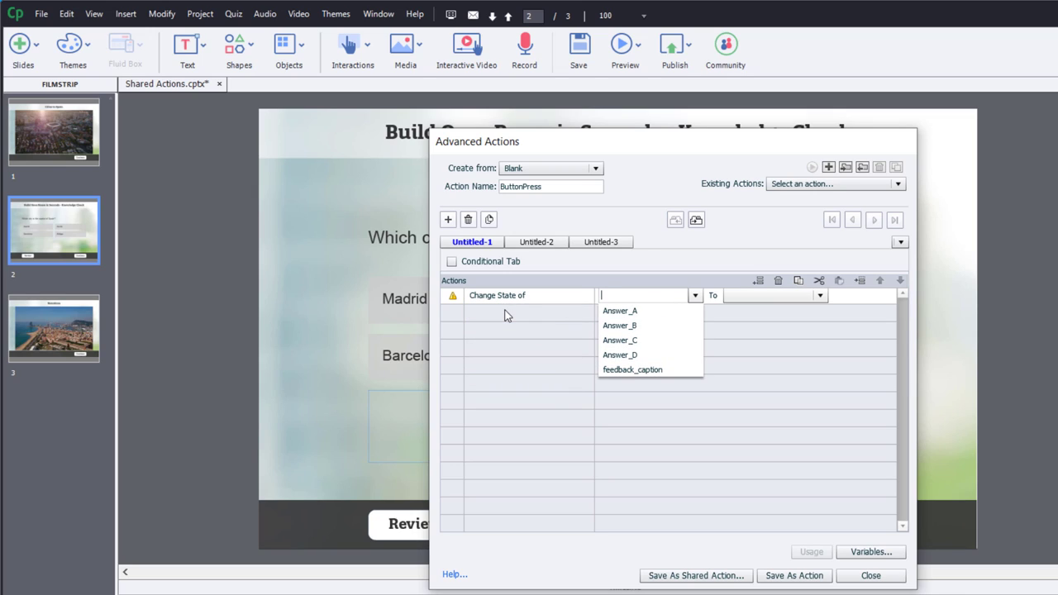
click(615, 313)
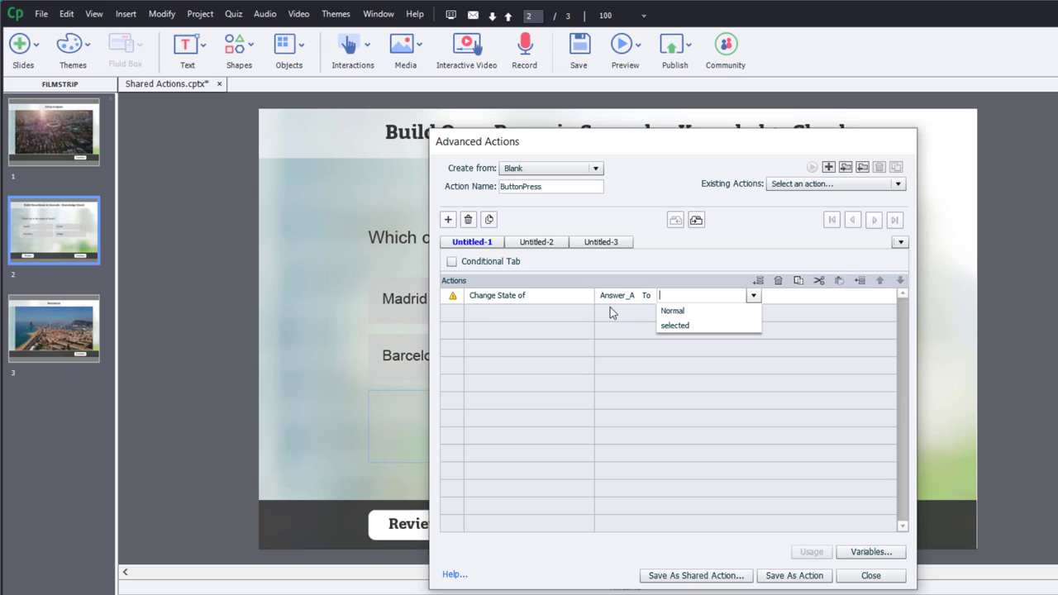
click(684, 326)
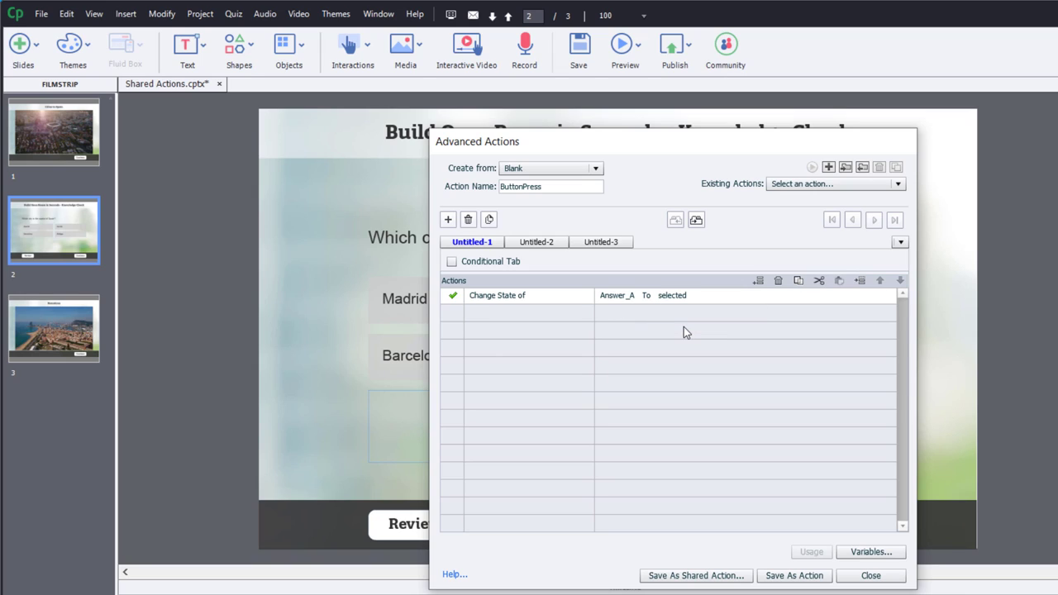
click(484, 312)
scroll(485, 322, down, 3)
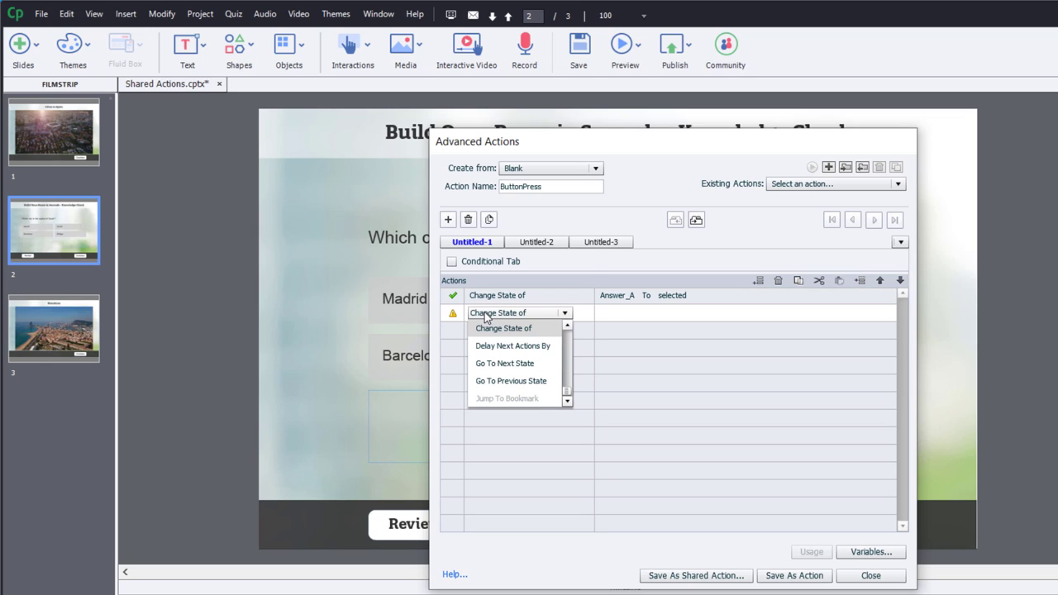
click(490, 328)
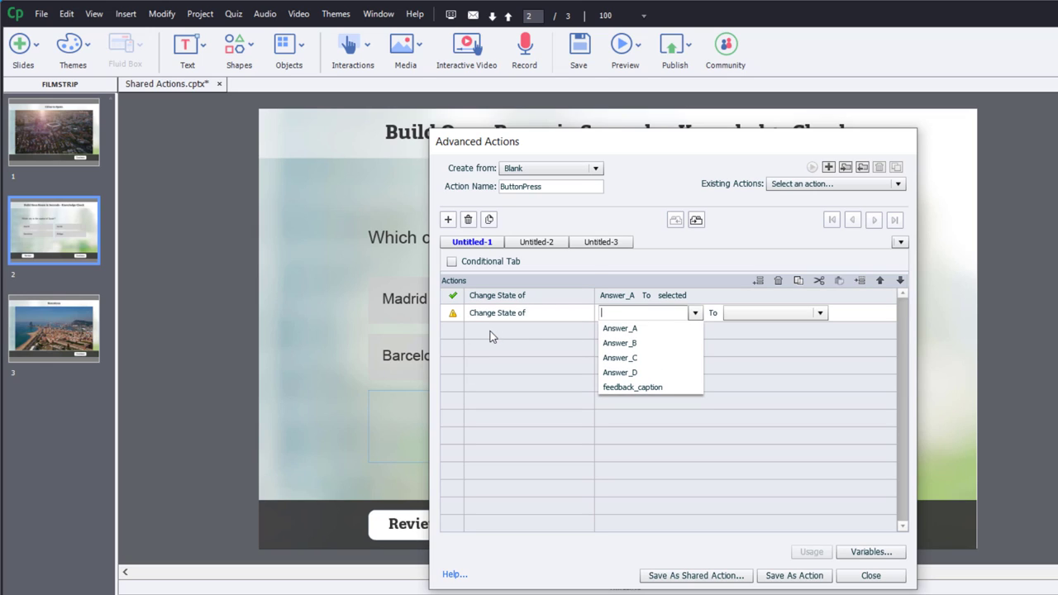
click(621, 385)
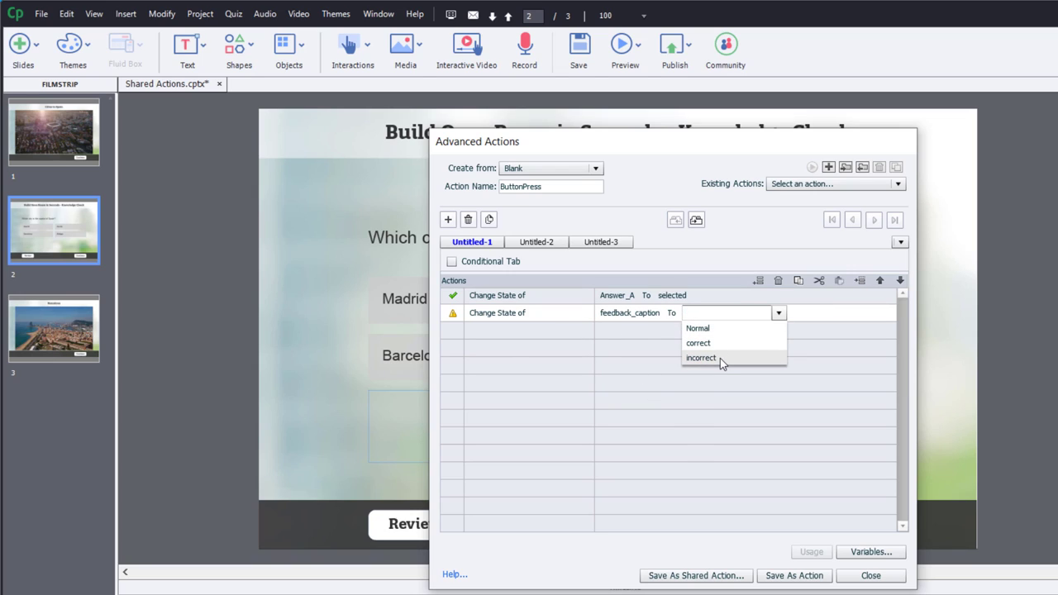
click(699, 343)
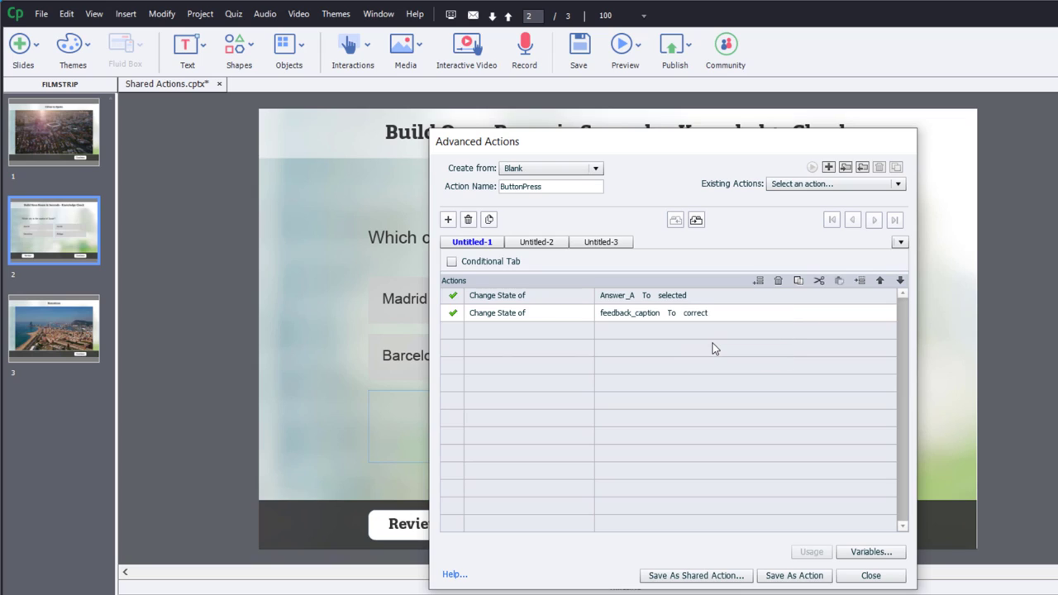
Step: Add Disable steps for Answer_A and Answer_B
click(496, 333)
scroll(496, 352, down, 3)
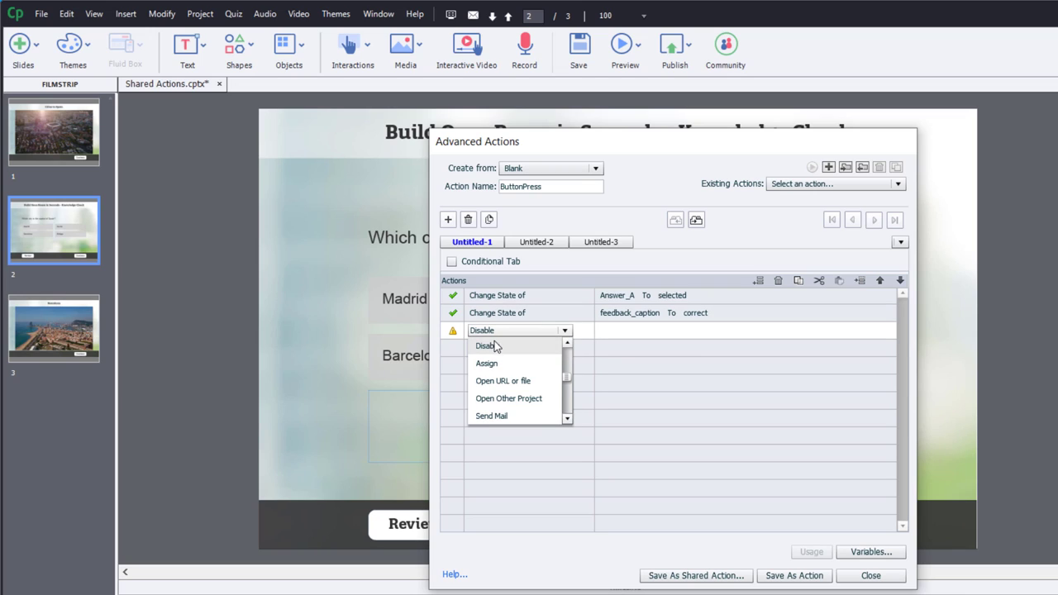
click(496, 350)
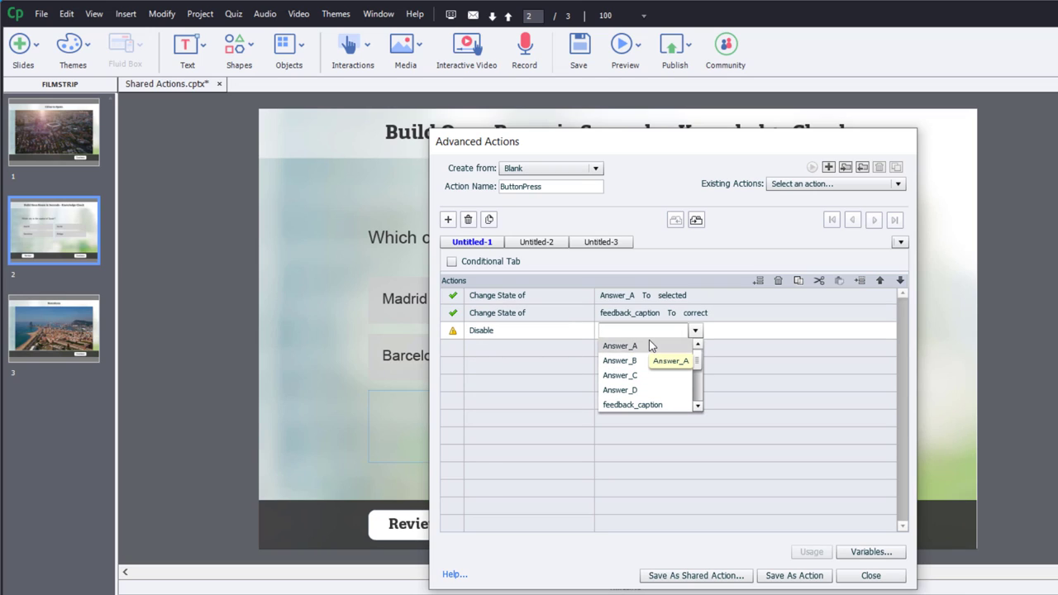
click(648, 342)
click(486, 353)
scroll(488, 368, down, 3)
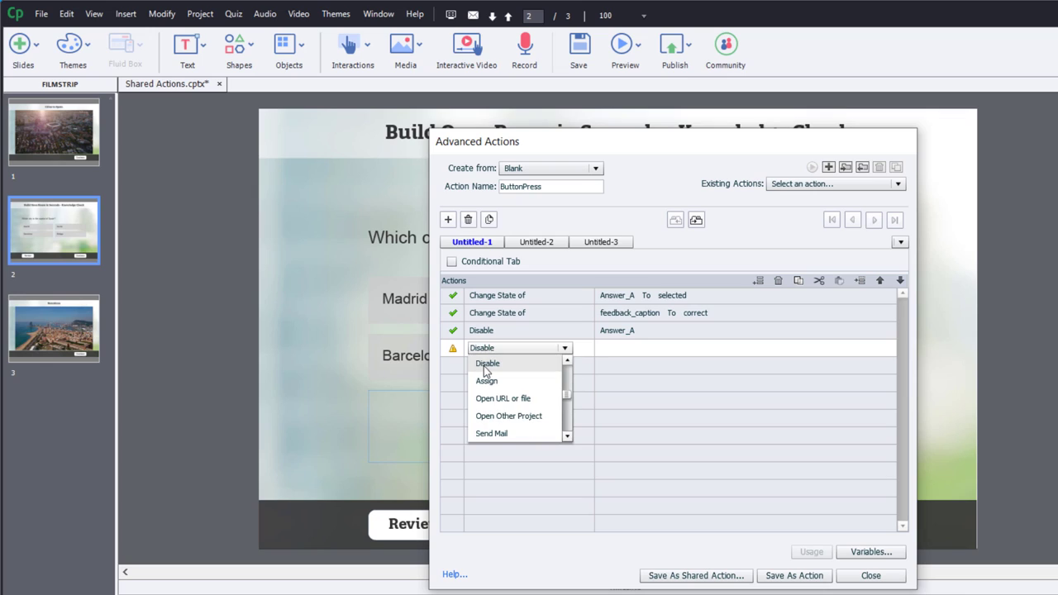
click(483, 366)
click(620, 378)
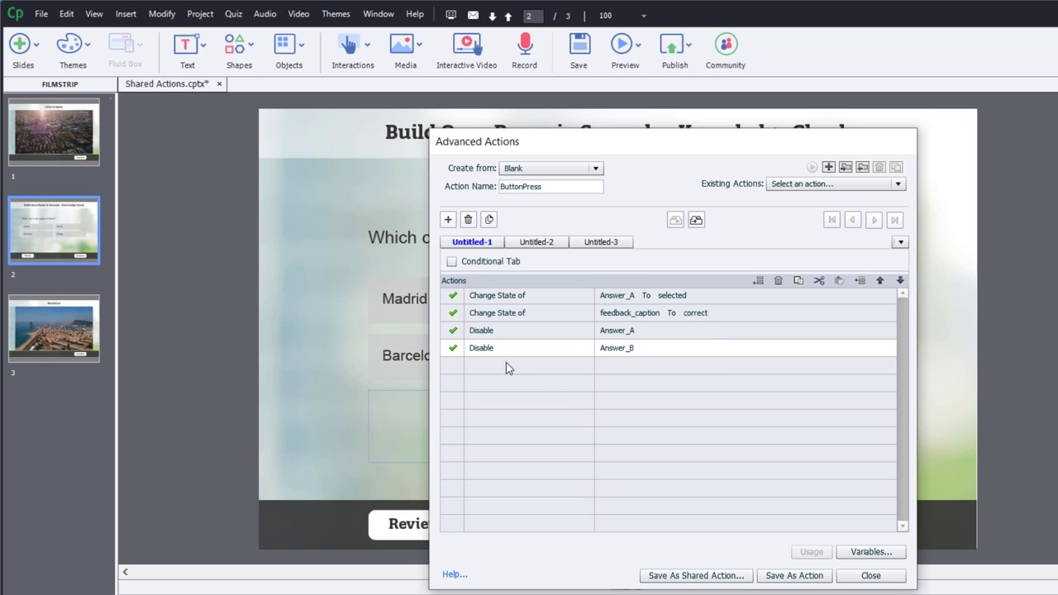
Step: Add Disable steps for Answer_C and Answer_D
click(488, 364)
click(489, 381)
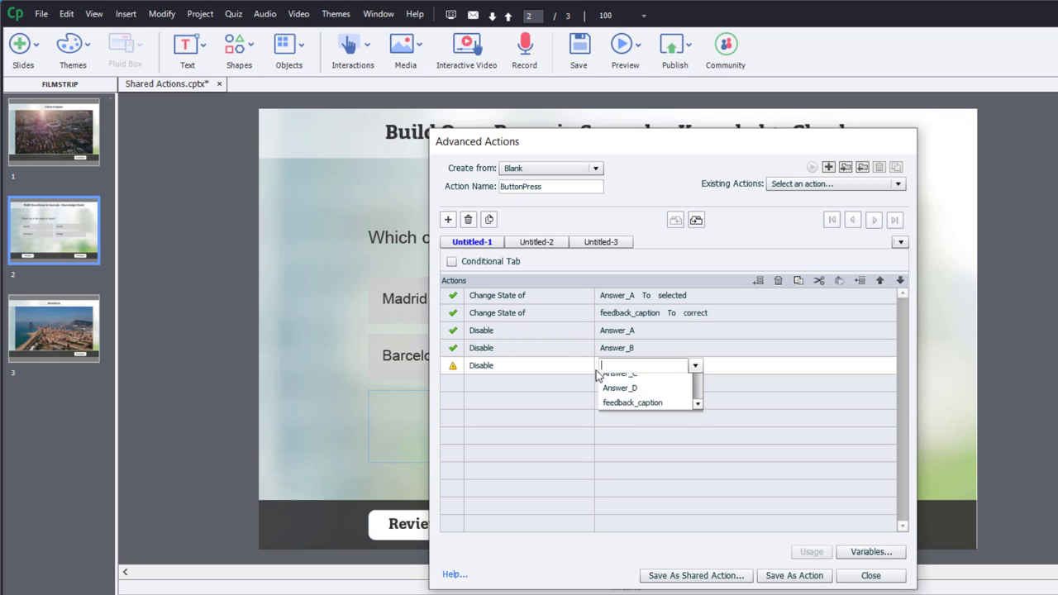
click(620, 414)
click(483, 385)
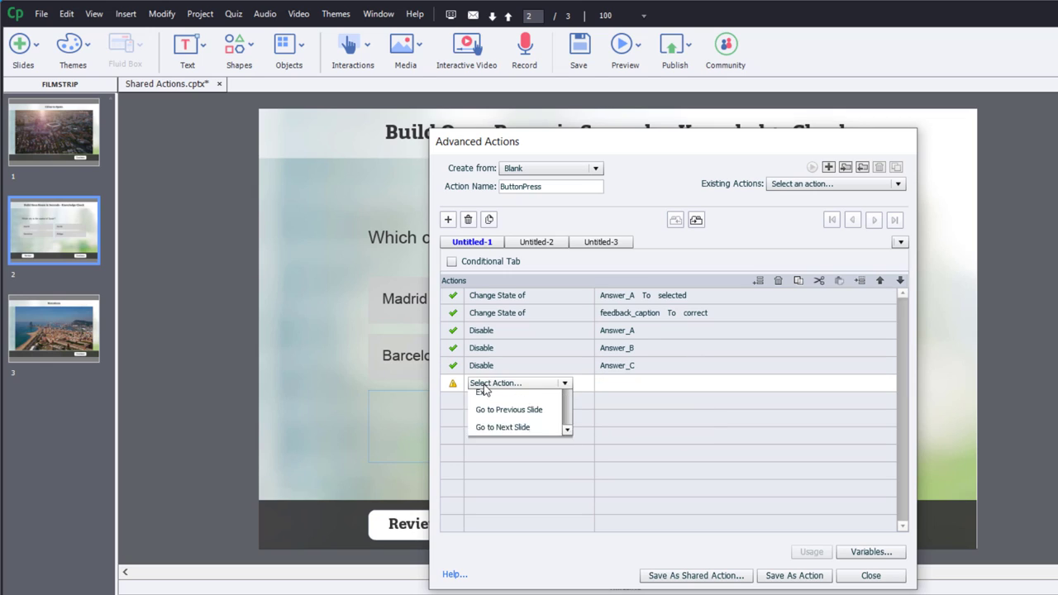
scroll(496, 429, down, 3)
click(488, 400)
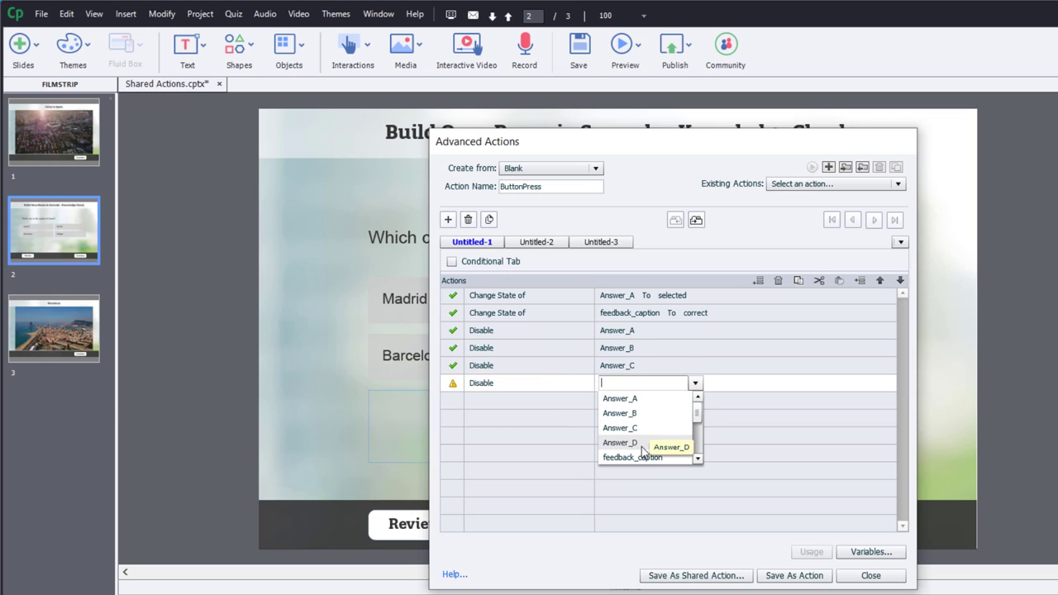
click(638, 439)
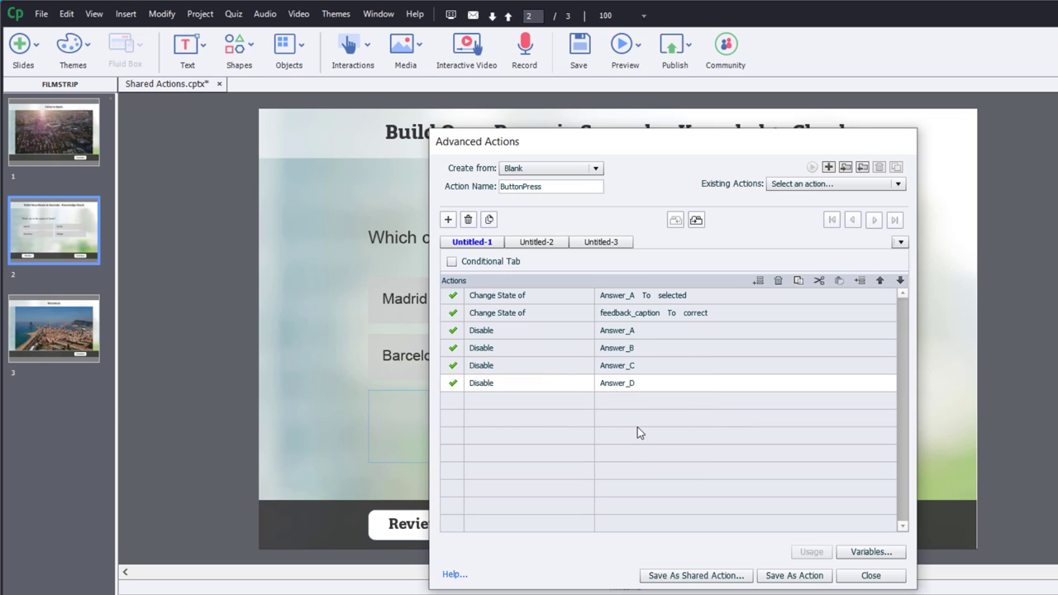
Step: Add a final Show slide2_next step to ButtonPress and save it as an action
click(494, 408)
scroll(494, 405, down, 5)
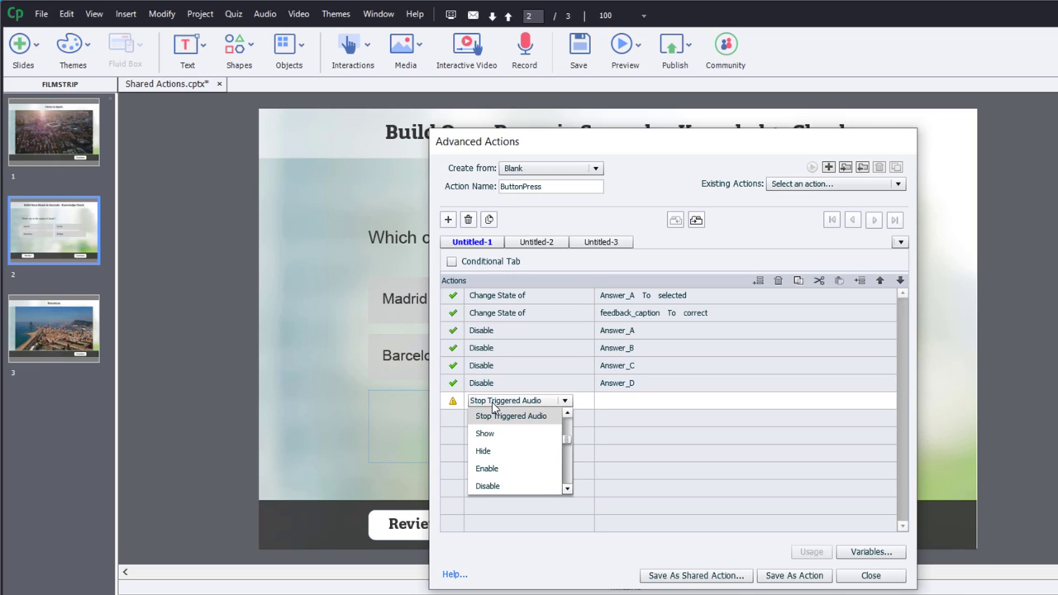
click(494, 434)
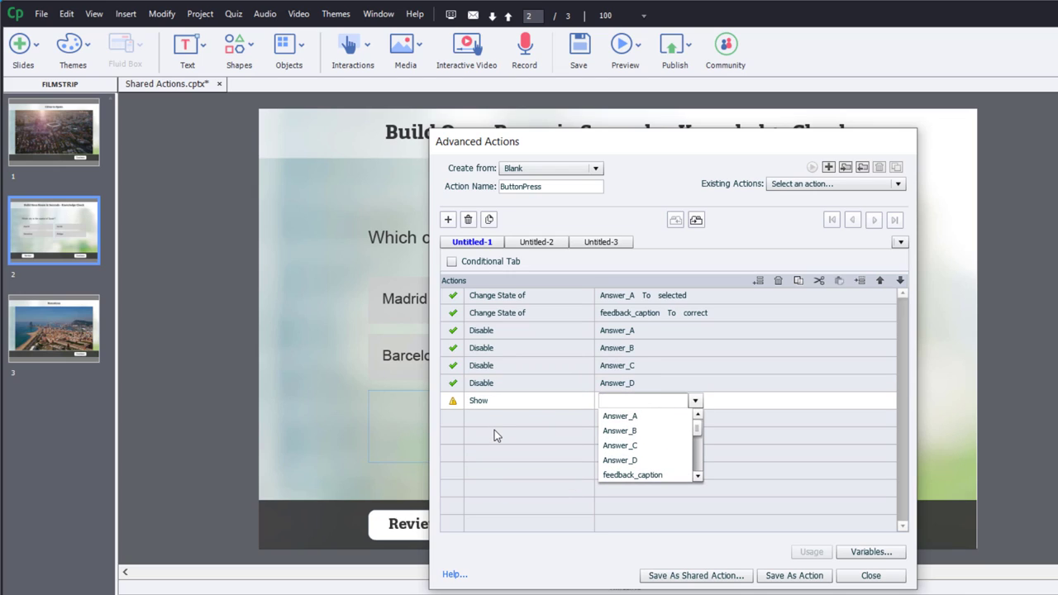
click(698, 464)
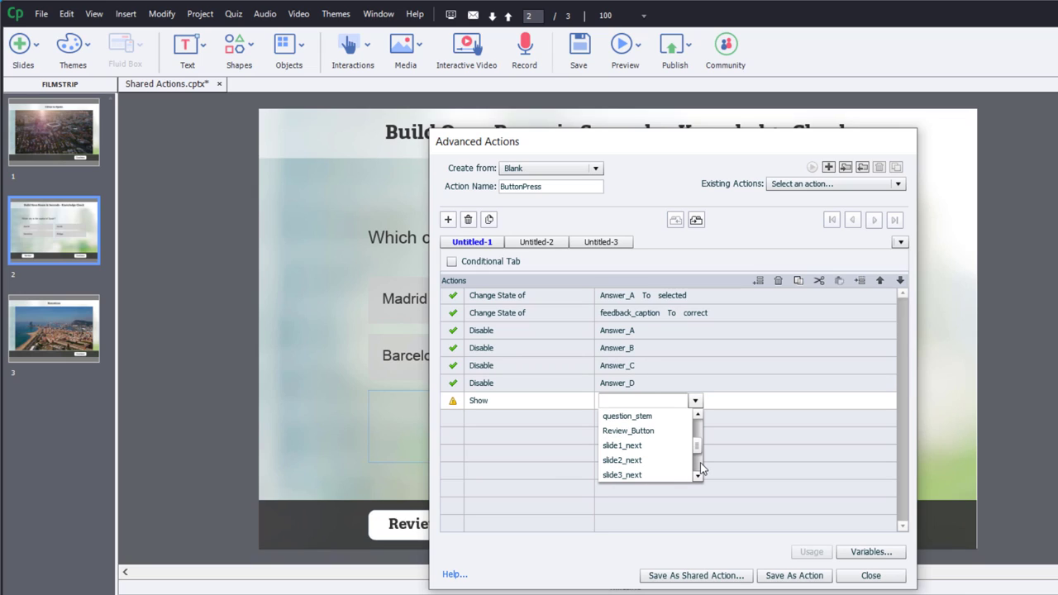
click(624, 462)
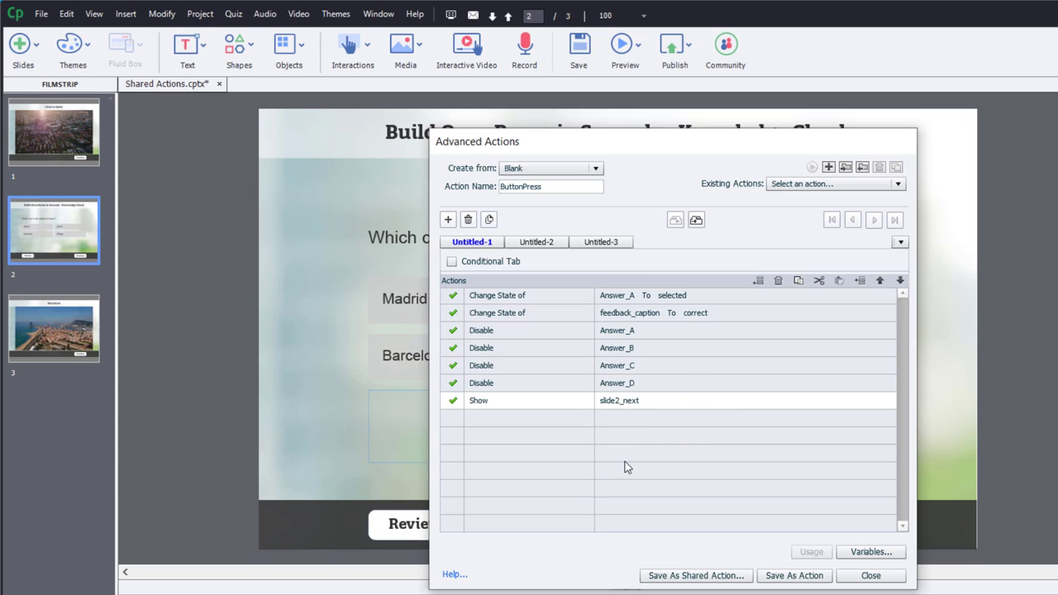
click(802, 577)
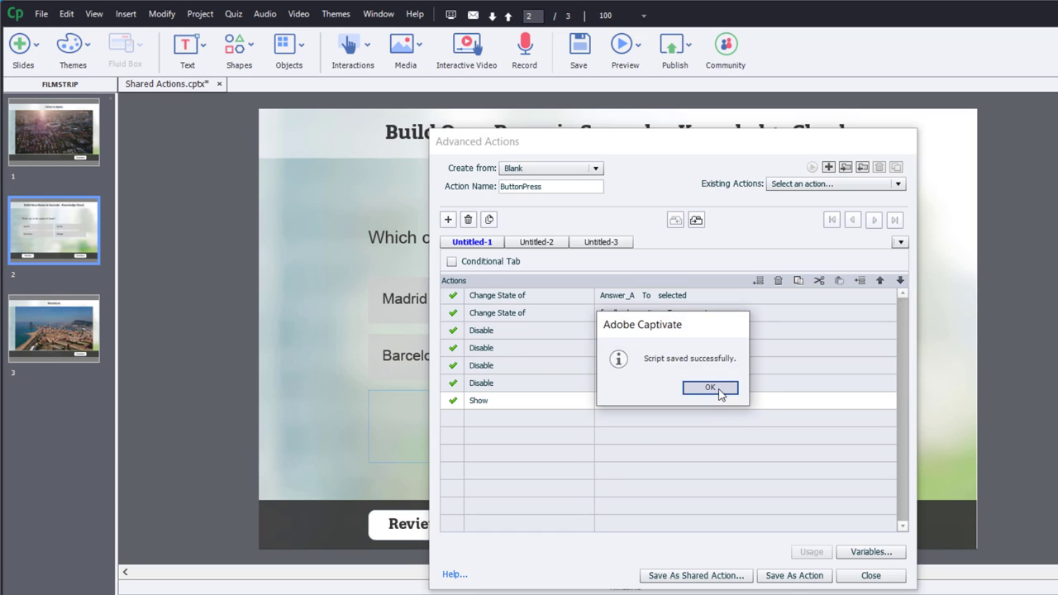
click(712, 388)
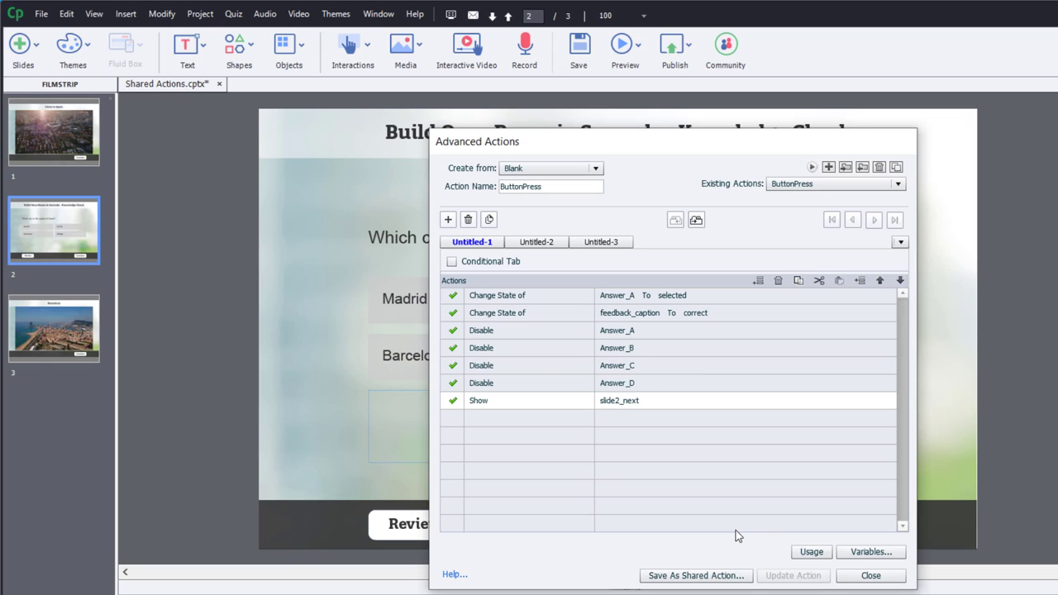
Step: Begin saving ButtonPress as a shared action, describing parameters 'button being pressed', 'the selected state of that button', 'feedback', 'the state selected for feedback'
click(696, 575)
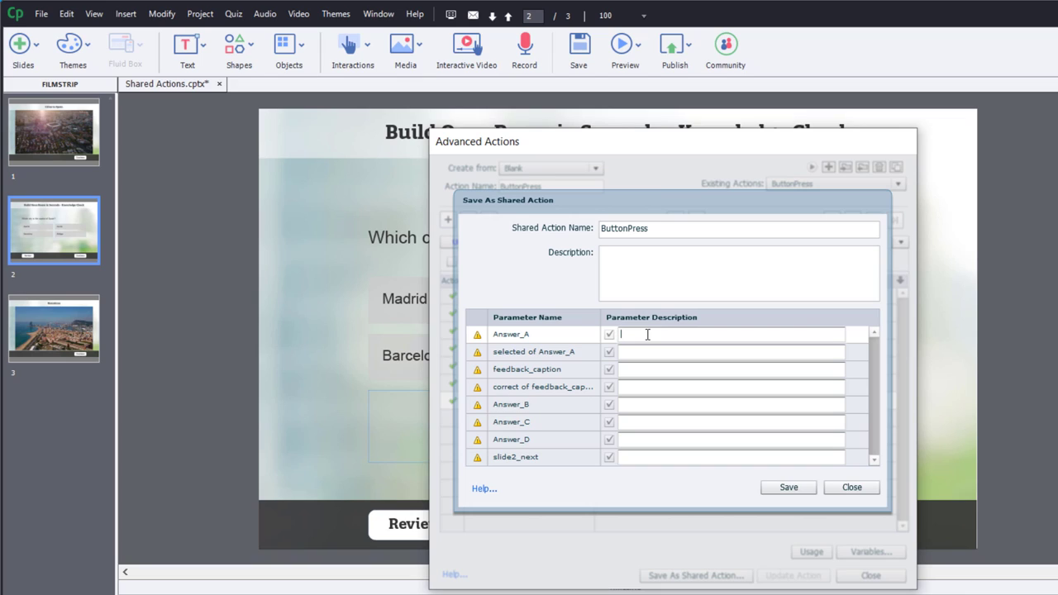
text(button being pressed)
key(Tab)
text(the select)
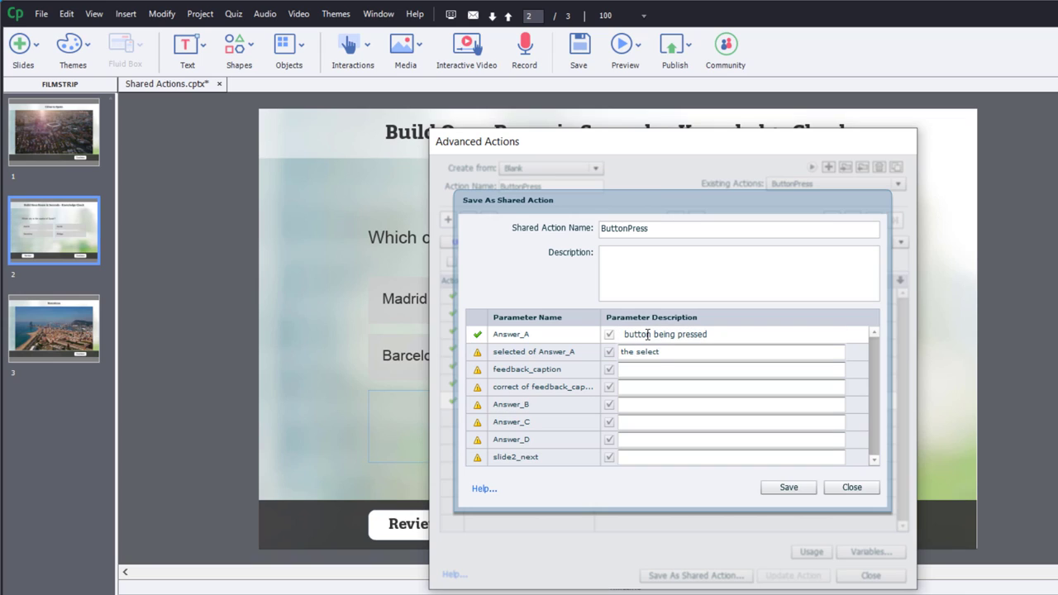
text(ed state of that b)
text(utton)
key(Tab)
text(feedback)
key(Tab)
text(the state selecte)
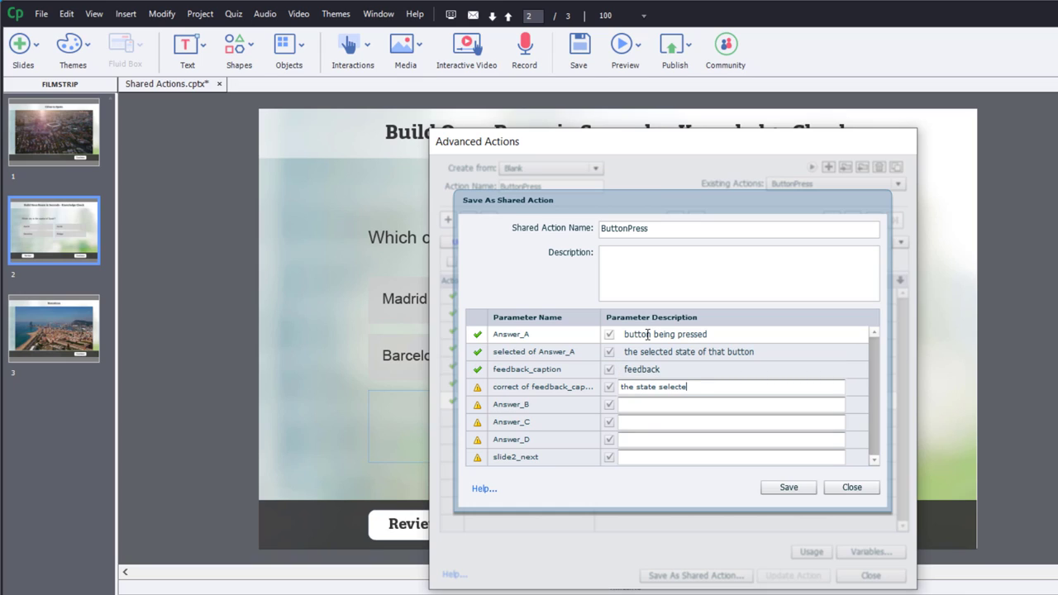
text(d for feedback)
key(Tab)
Step: Describe the remaining answer parameters as 'other', 'other answer', 'ot', then save and close Advanced Actions
text(other)
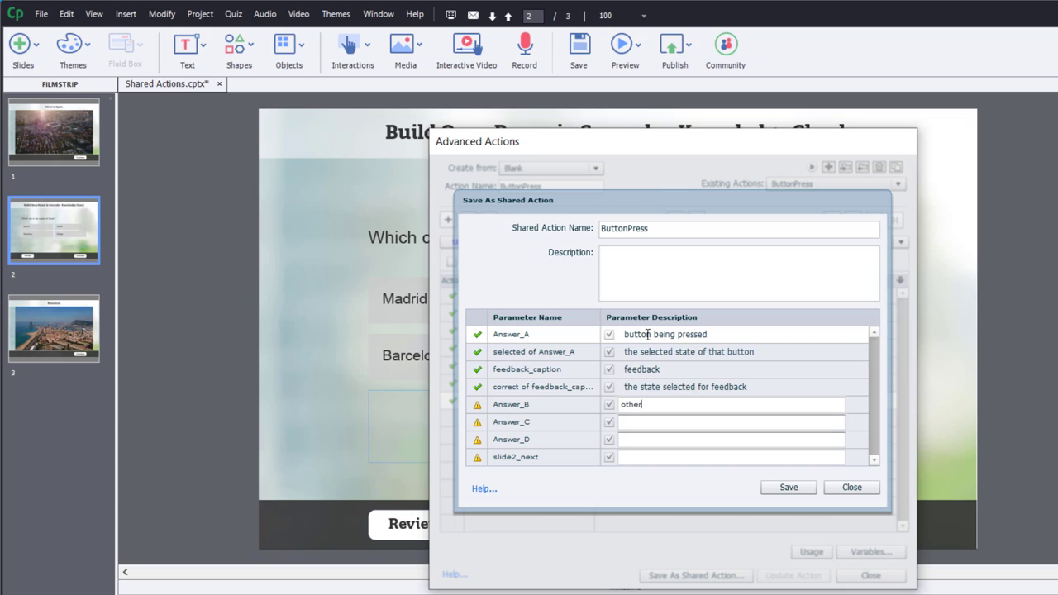
key(Tab)
text(other)
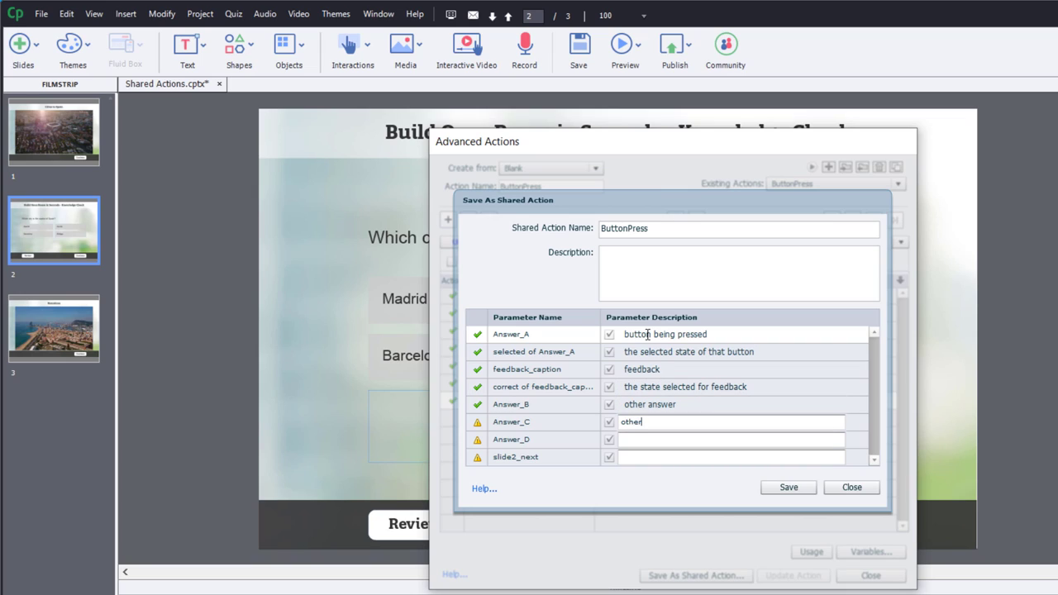
text( answer)
key(Tab)
text(ot)
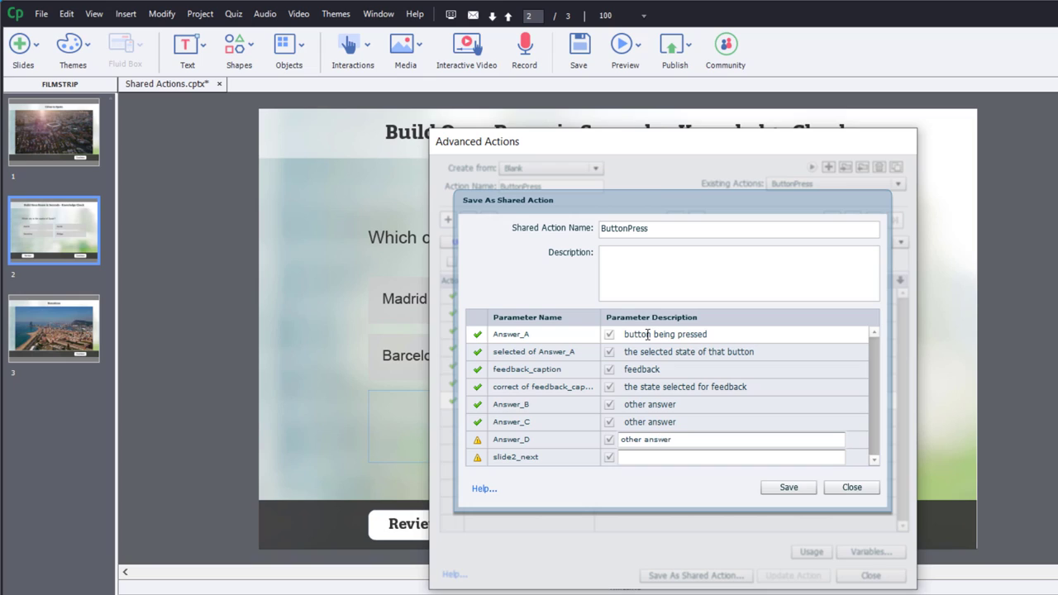
key(Tab)
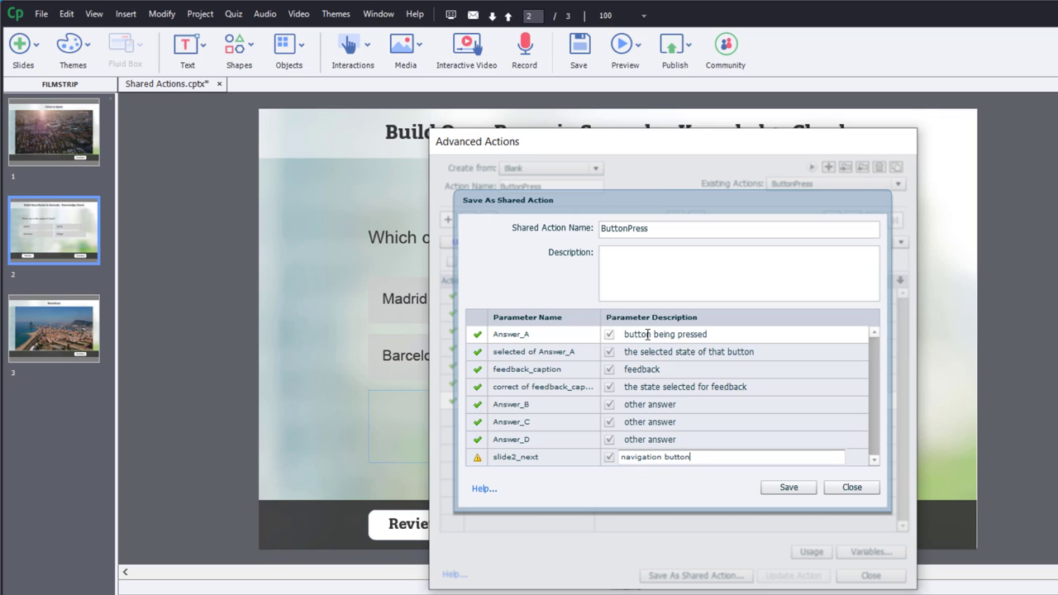
key(Tab)
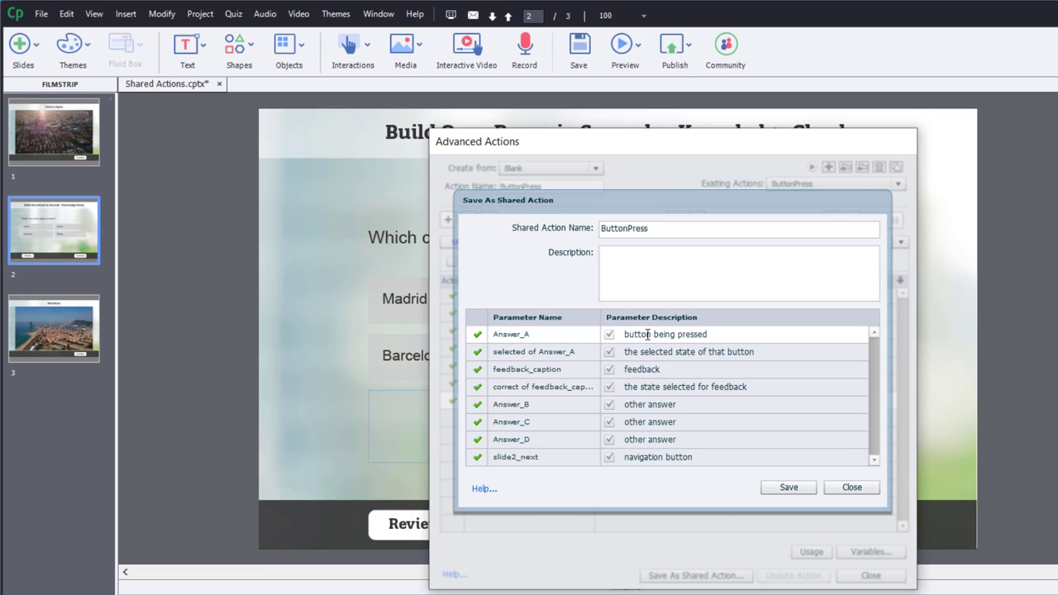
click(789, 488)
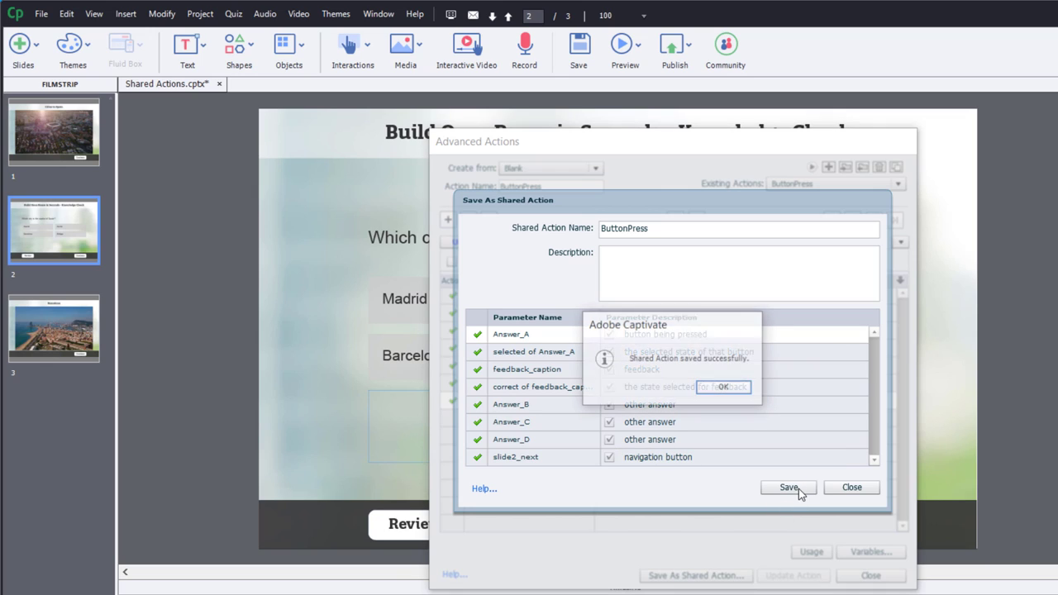
click(727, 393)
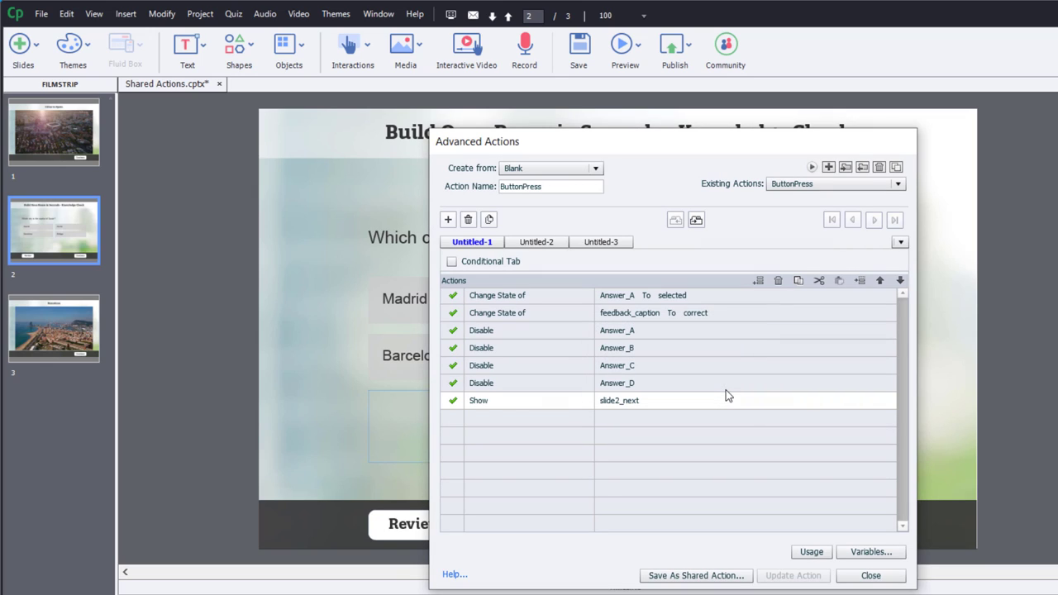
click(878, 577)
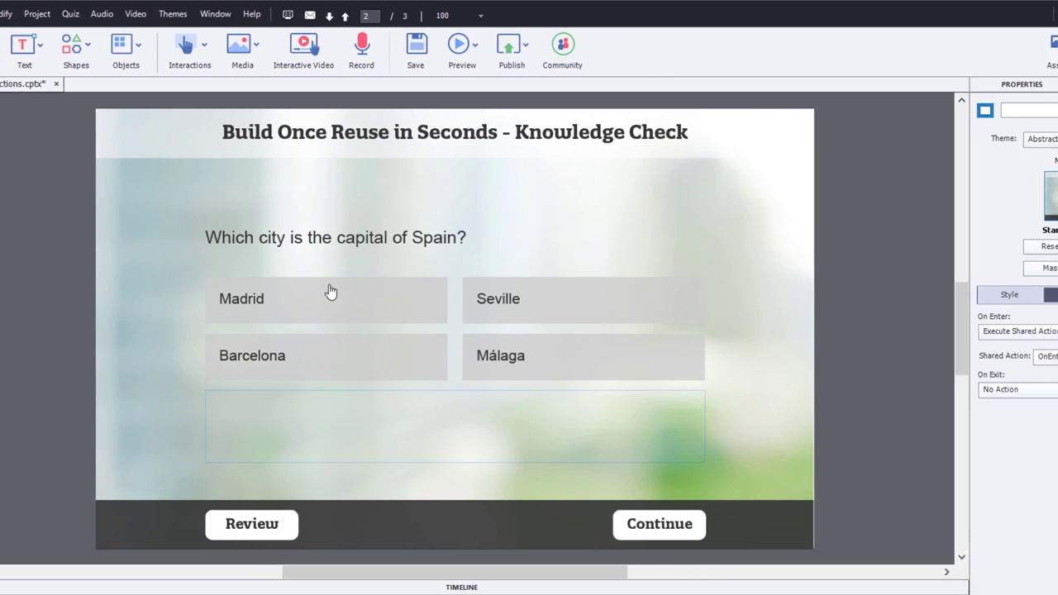
Step: Set the Madrid answer's On Success action to Execute Shared Action and open its ButtonPress parameters
click(328, 289)
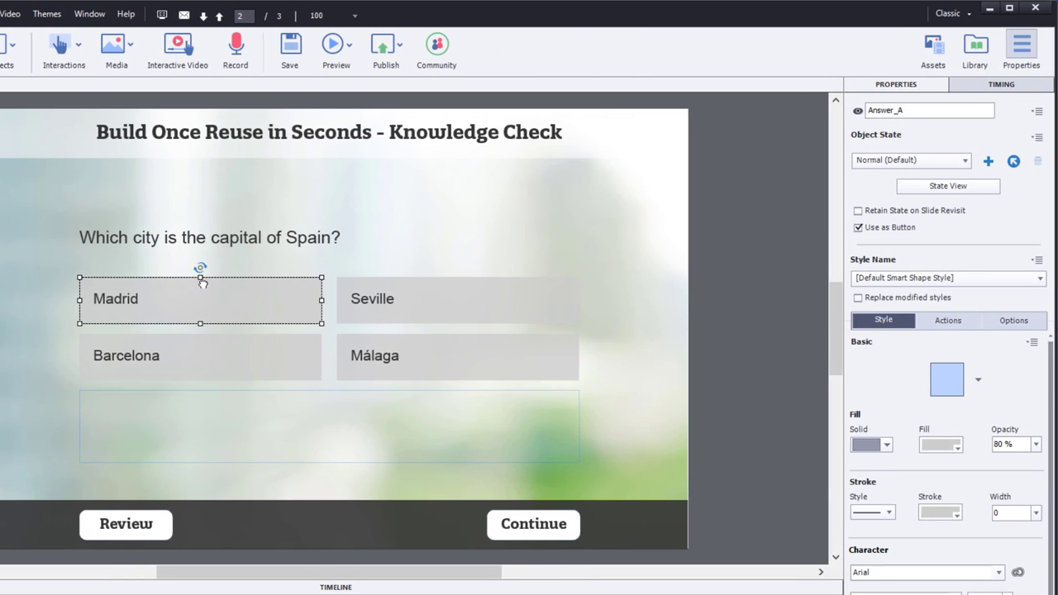
click(961, 322)
click(900, 362)
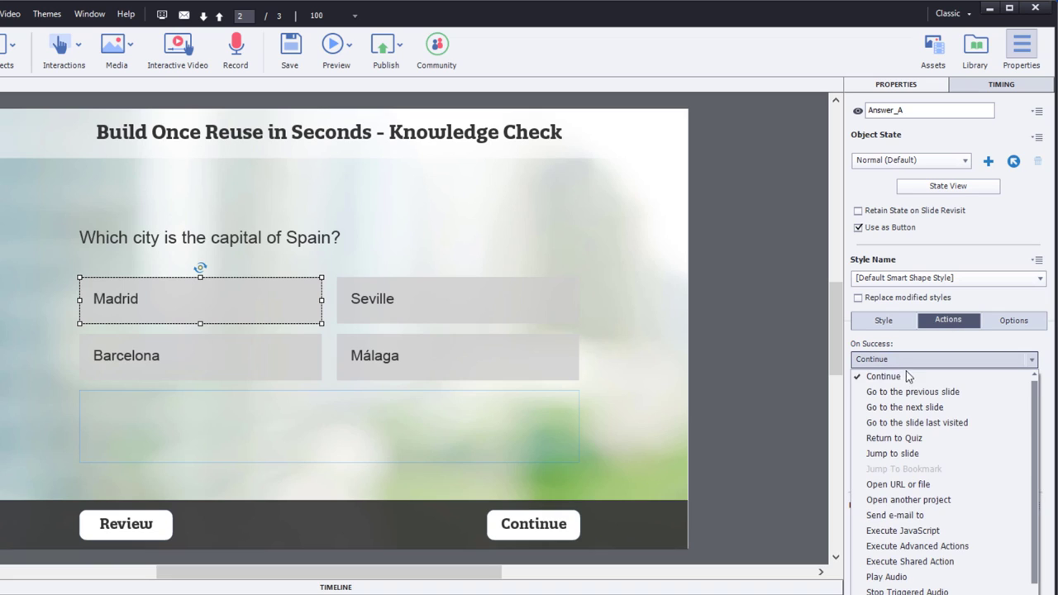
click(937, 561)
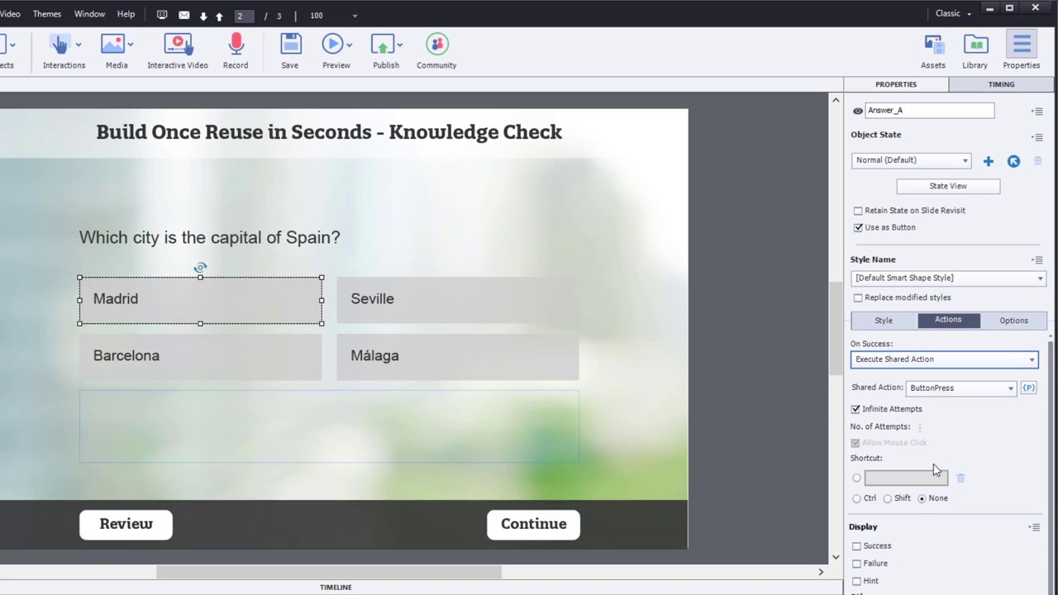
click(1028, 389)
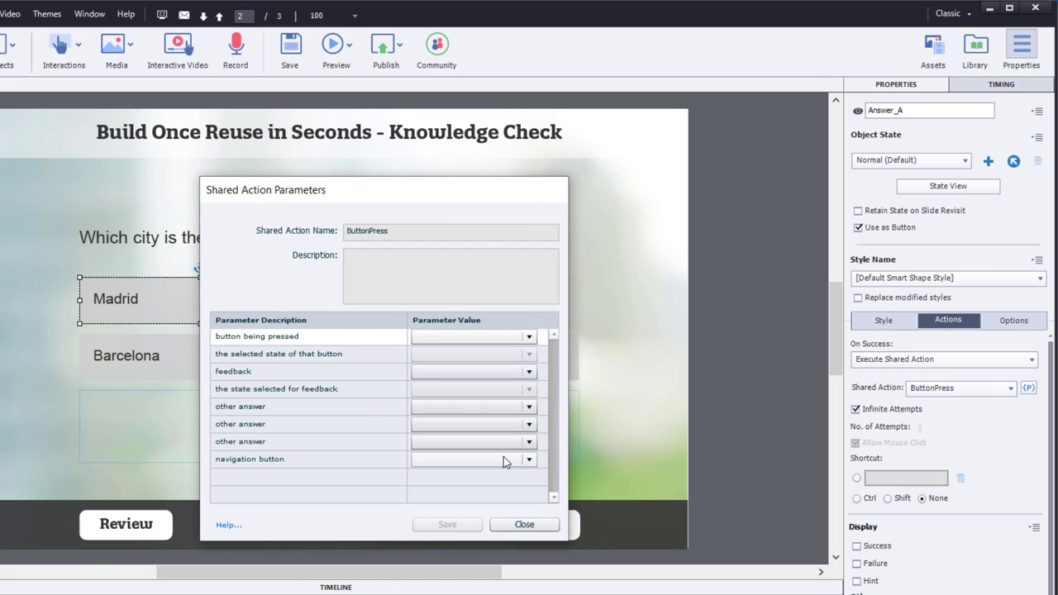
Step: Map Madrid's pressed button to Answer_A (selected) and feedback_caption to the correct state
click(474, 336)
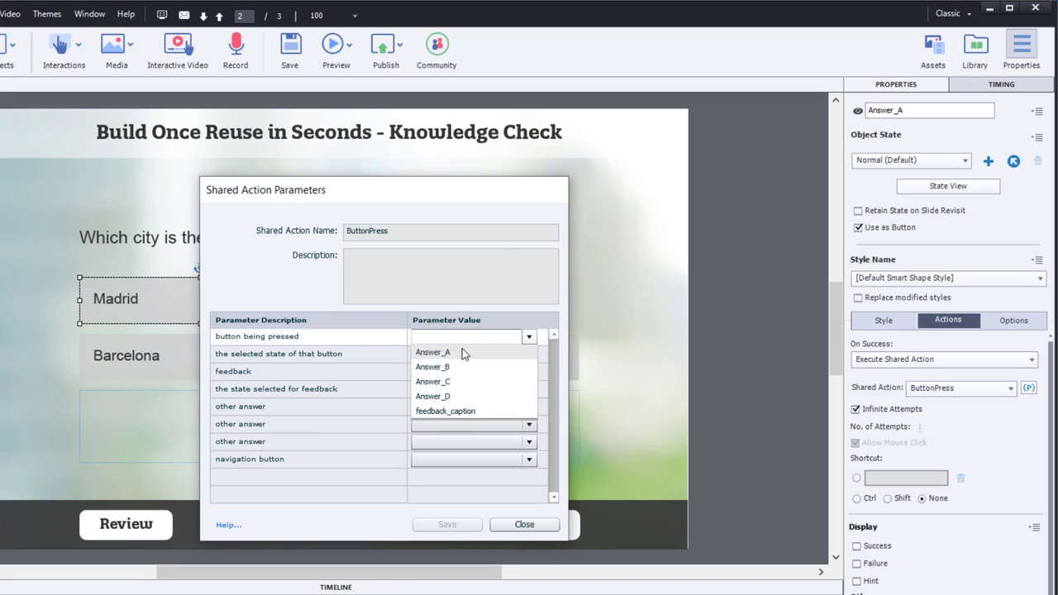
scroll(461, 355, down, 1)
scroll(461, 351, up, 1)
click(460, 349)
click(460, 355)
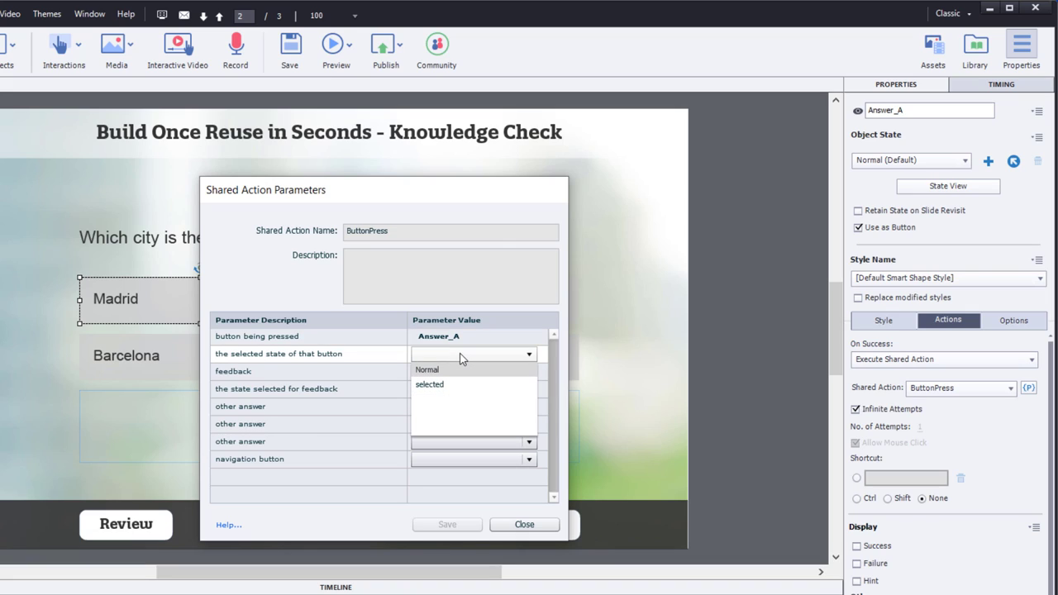
click(460, 384)
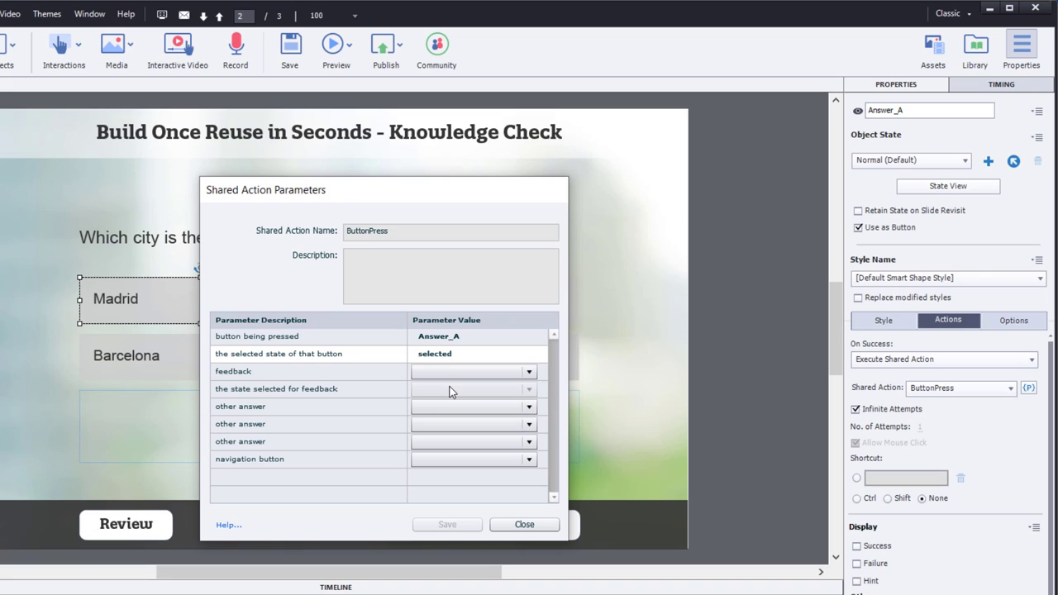
click(471, 371)
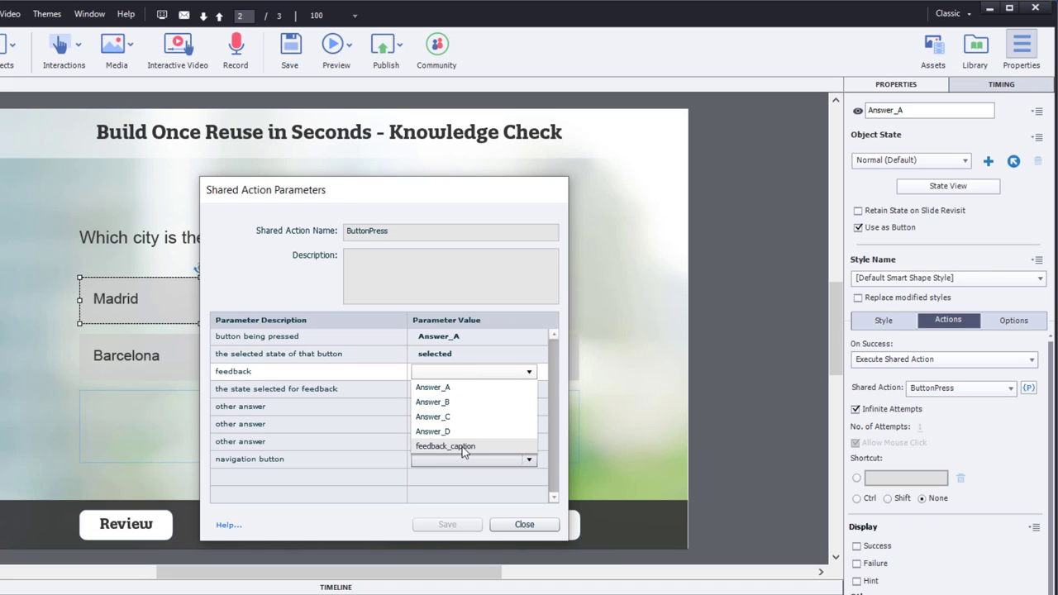
click(462, 447)
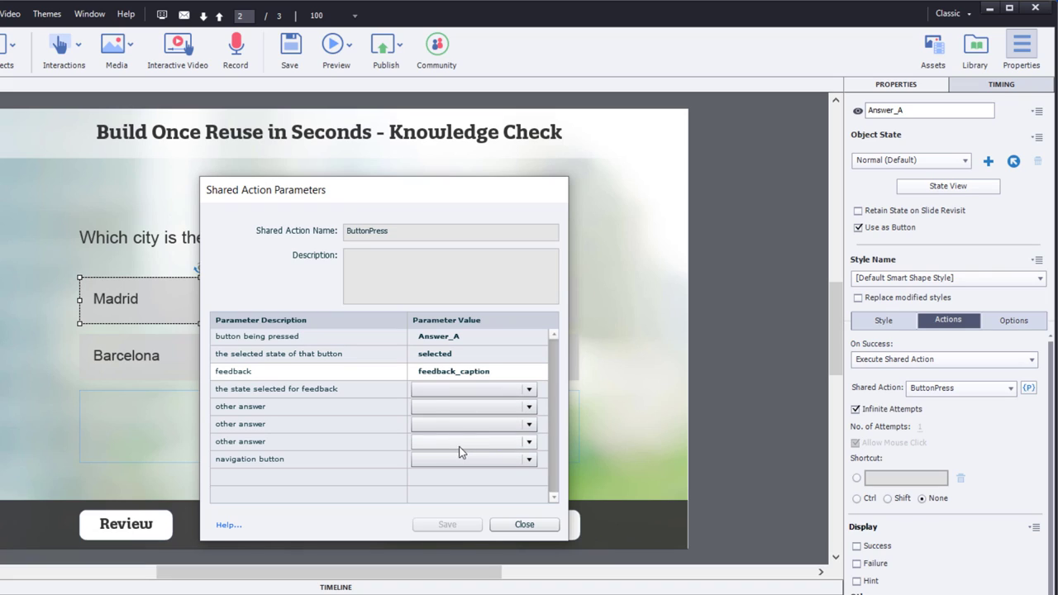
click(449, 389)
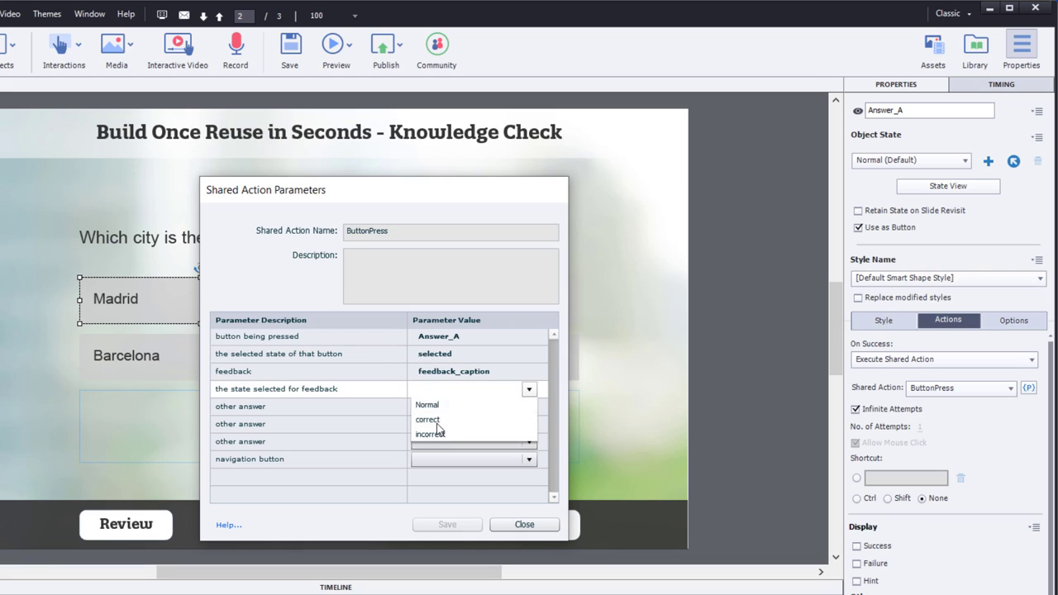
click(437, 423)
Step: Set other answers Answer_B, Answer_C, Answer_D and navigation slide2_next, then save the parameters
click(461, 408)
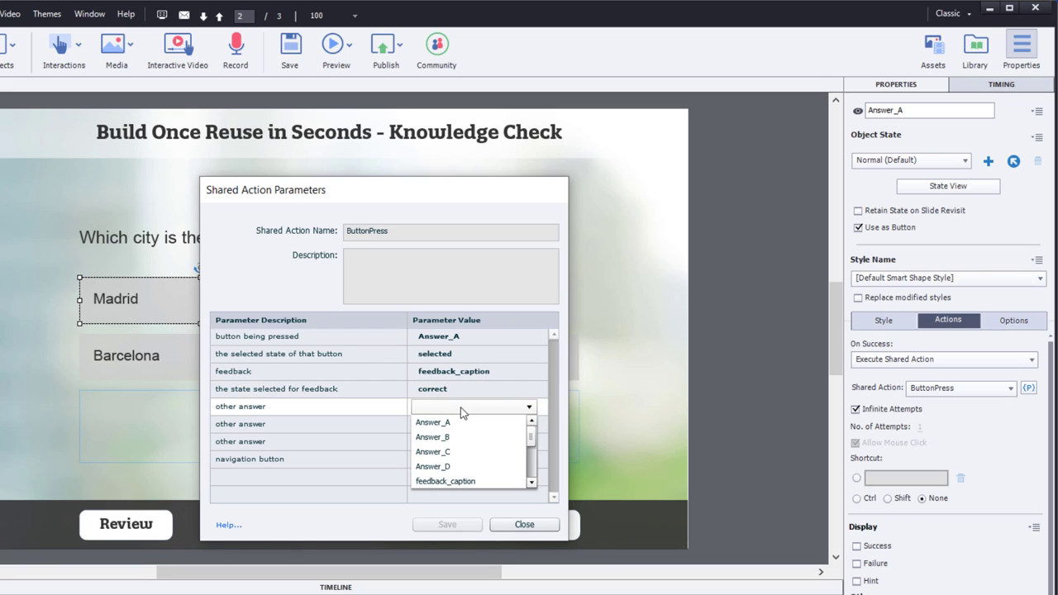
click(424, 437)
click(452, 425)
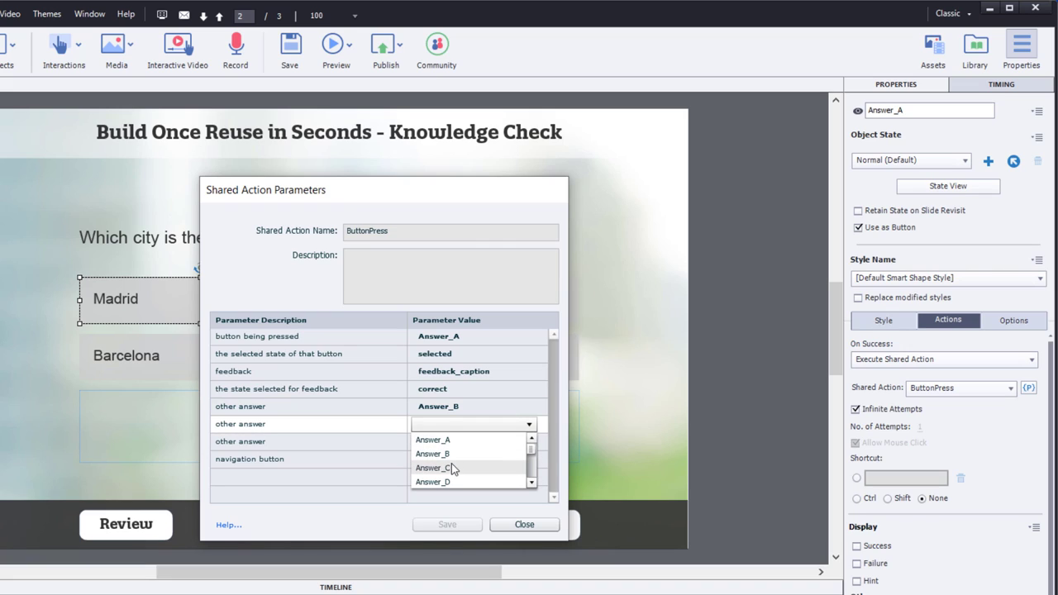
click(454, 466)
click(455, 443)
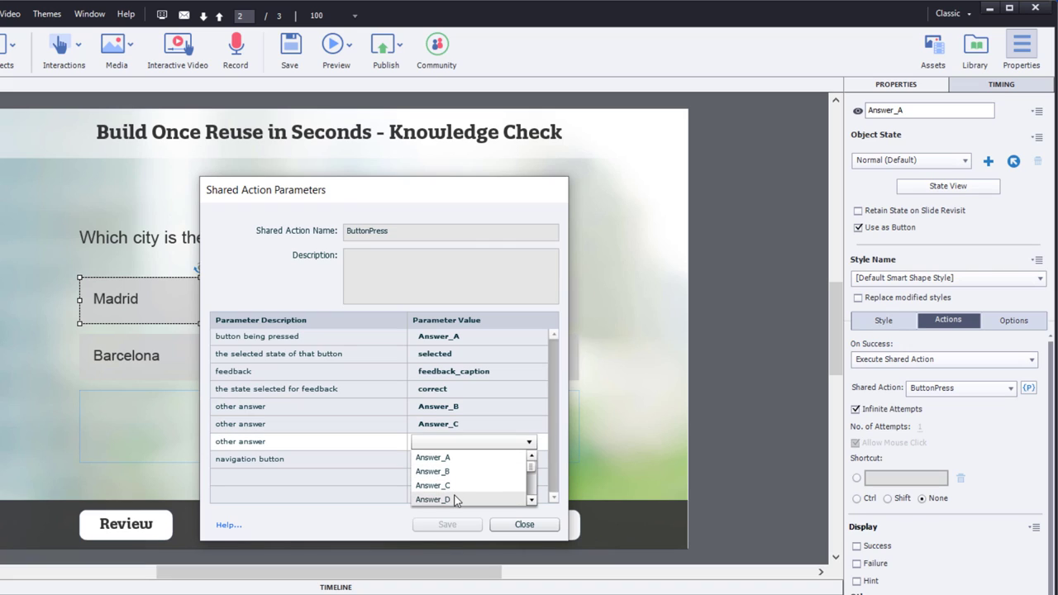
click(442, 498)
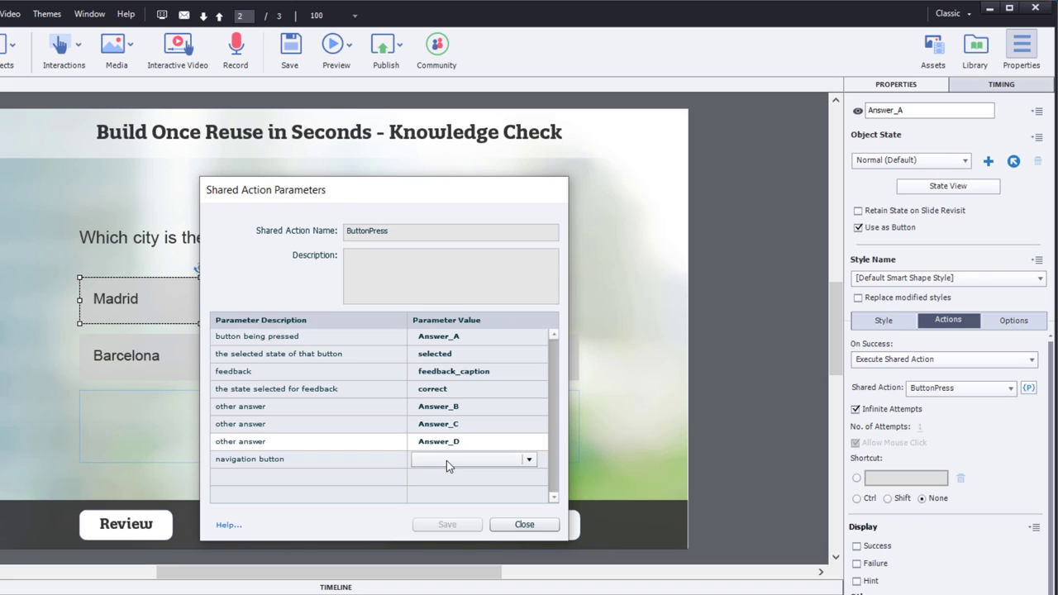
click(446, 462)
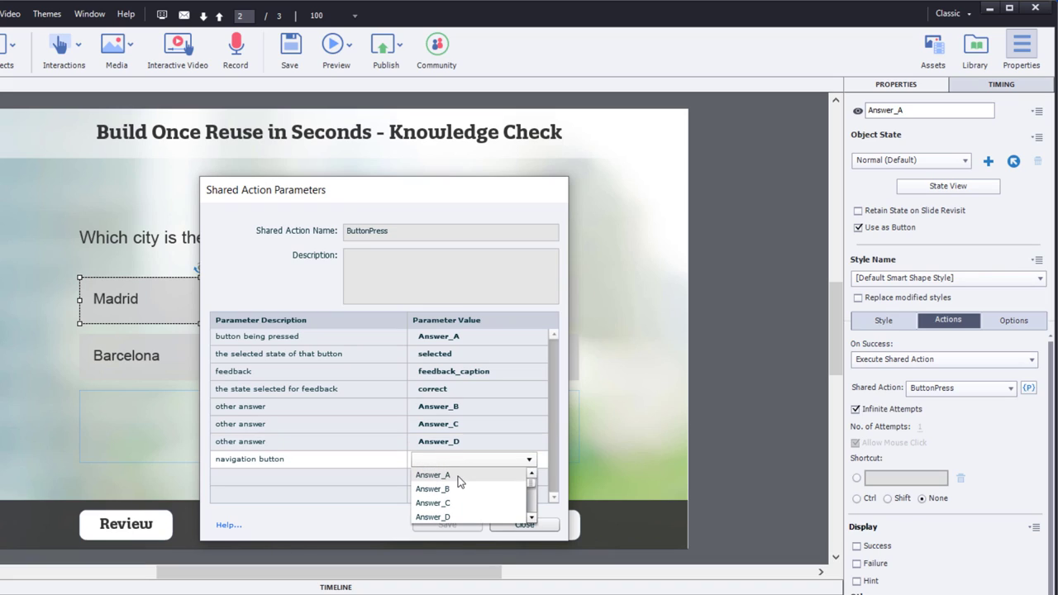
scroll(476, 489, down, 2)
scroll(468, 489, down, 1)
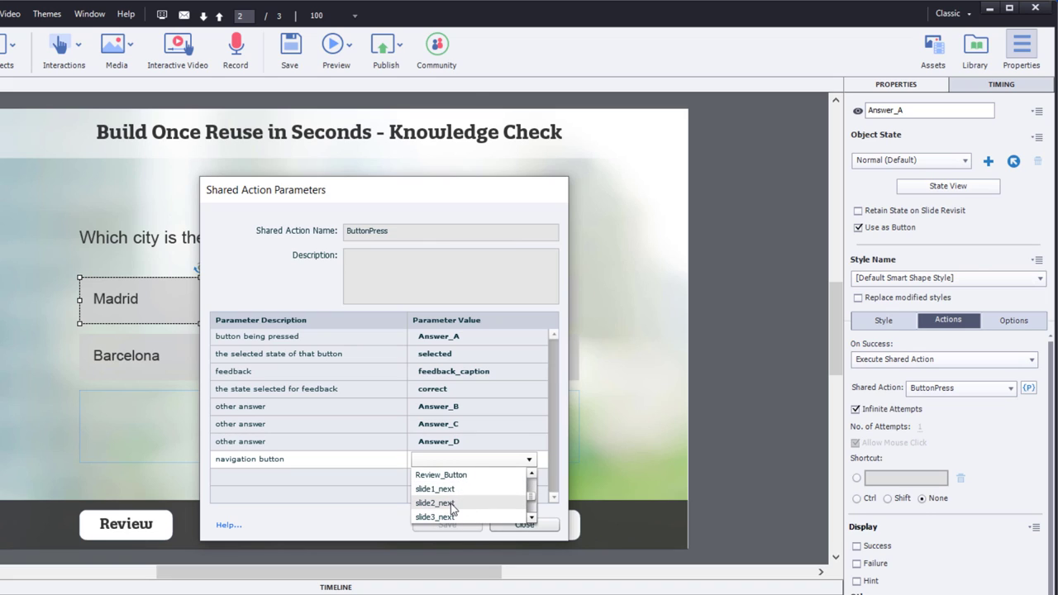
click(453, 505)
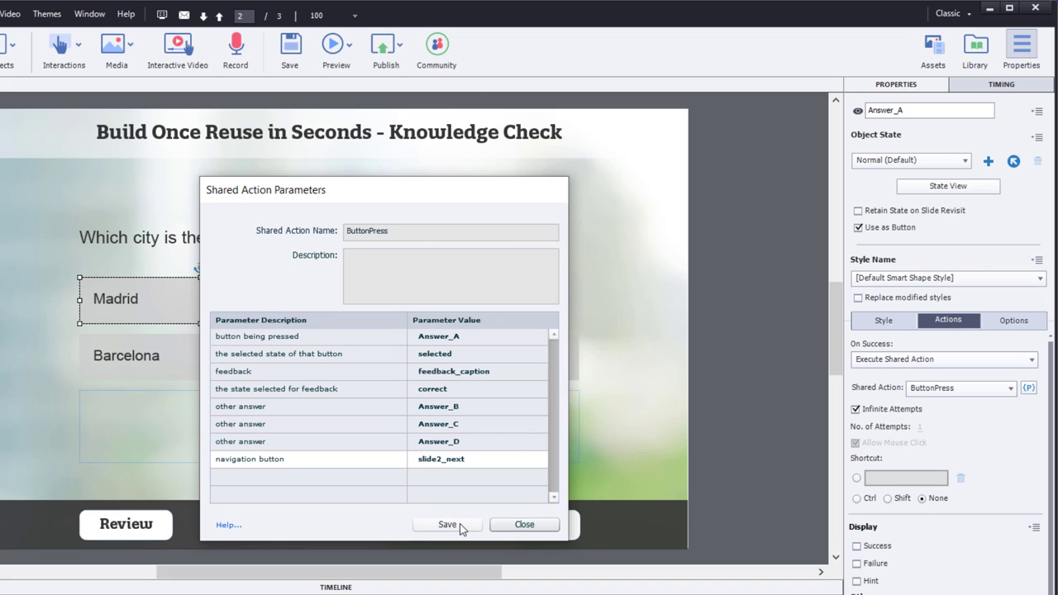
click(447, 524)
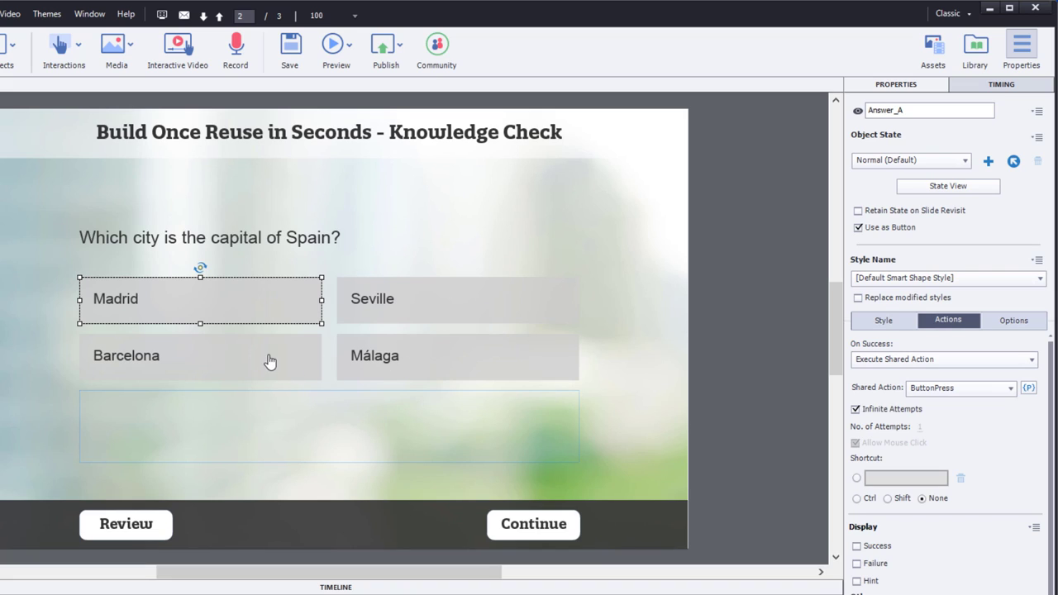
Step: Make the Seville answer execute a shared action on success and open its ButtonPress parameters
click(436, 311)
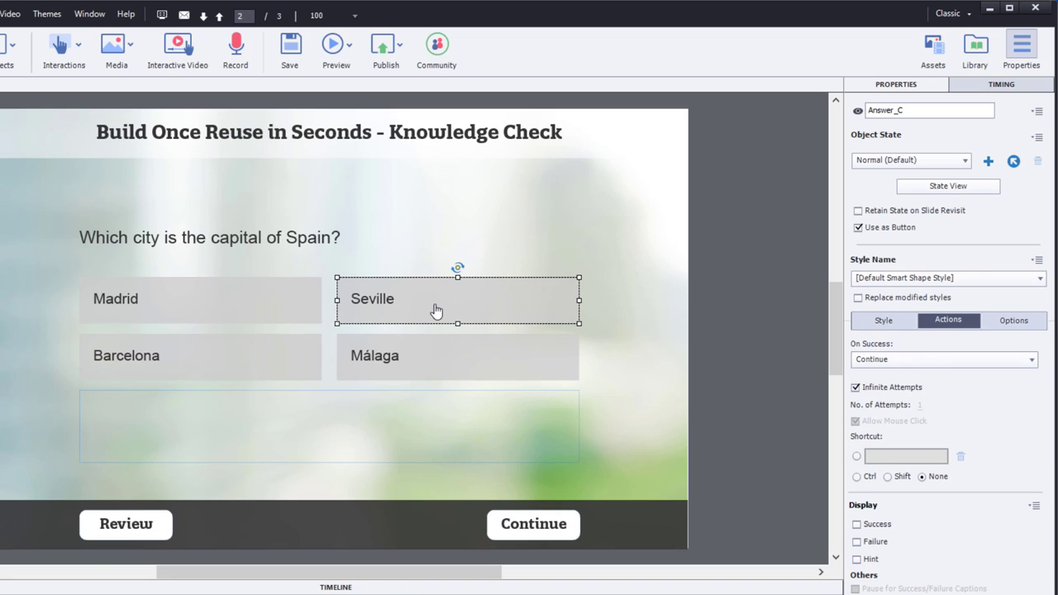
click(916, 360)
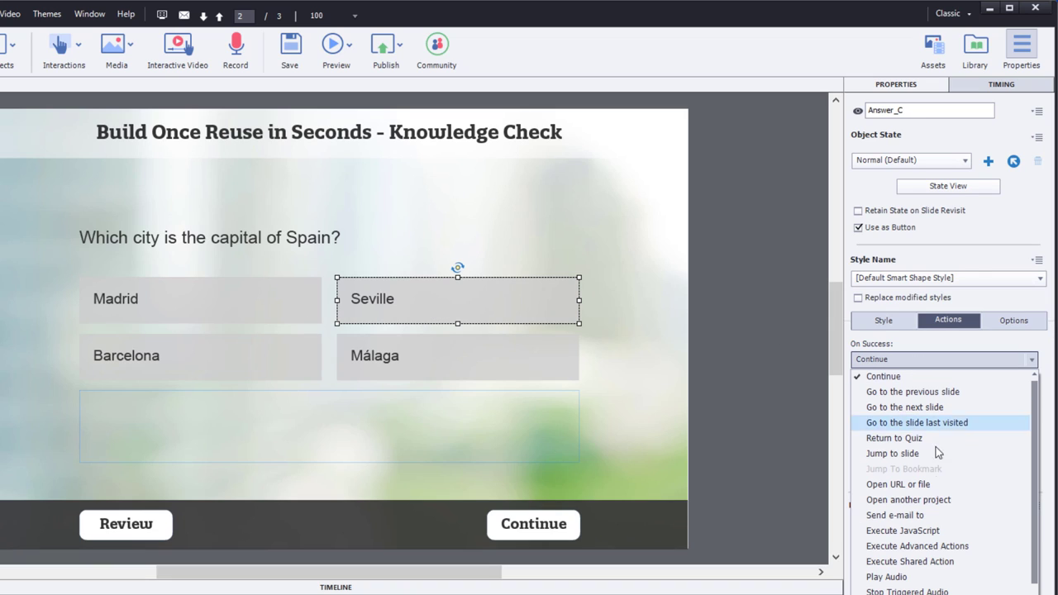
click(943, 562)
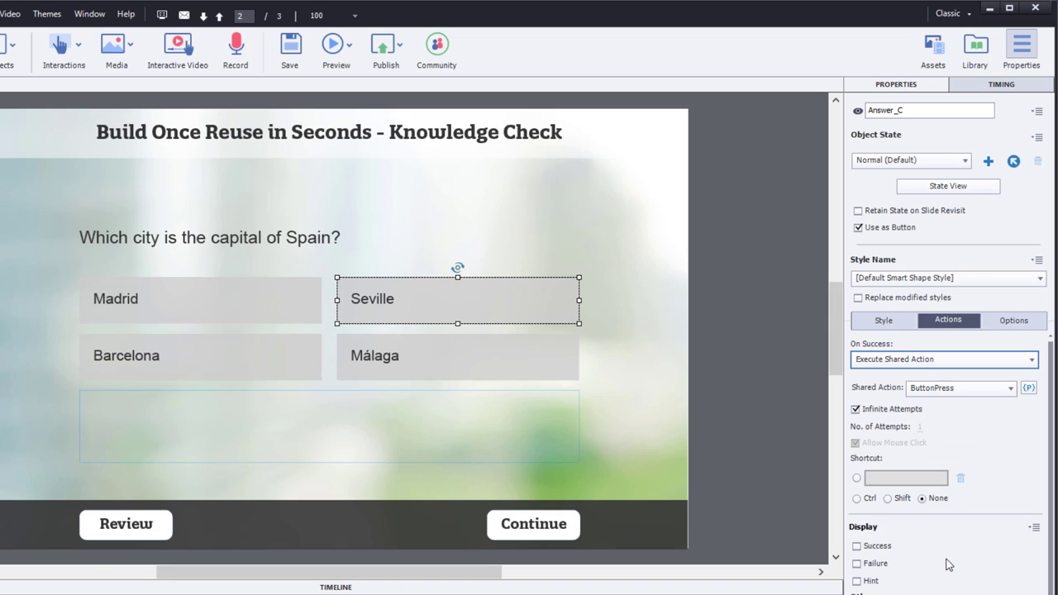
click(1029, 389)
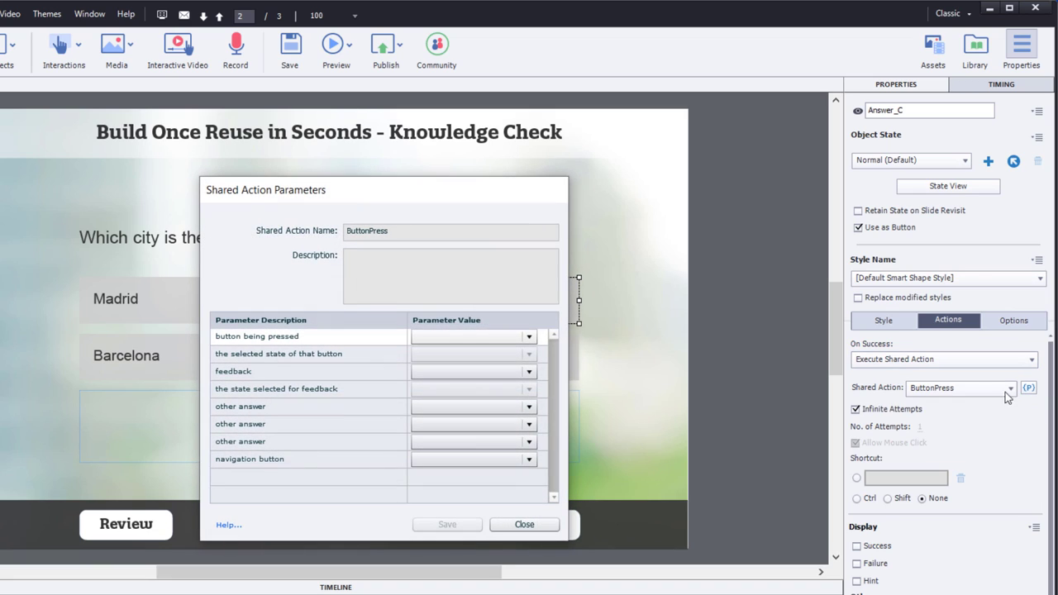
Step: Map Seville's pressed button to Answer_C (selected) and feedback_caption to the incorrect state
click(457, 335)
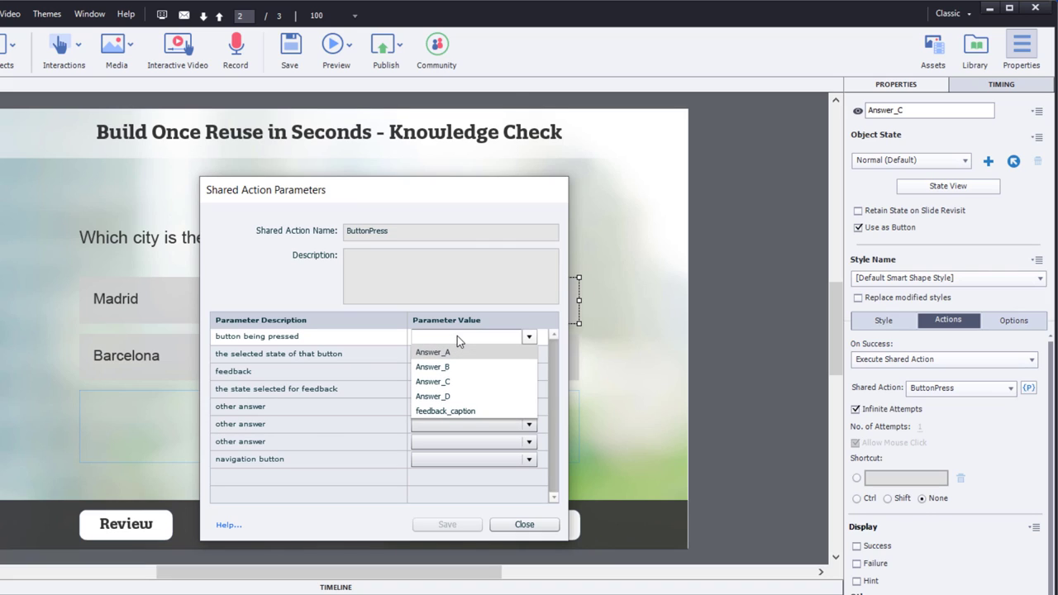
click(454, 381)
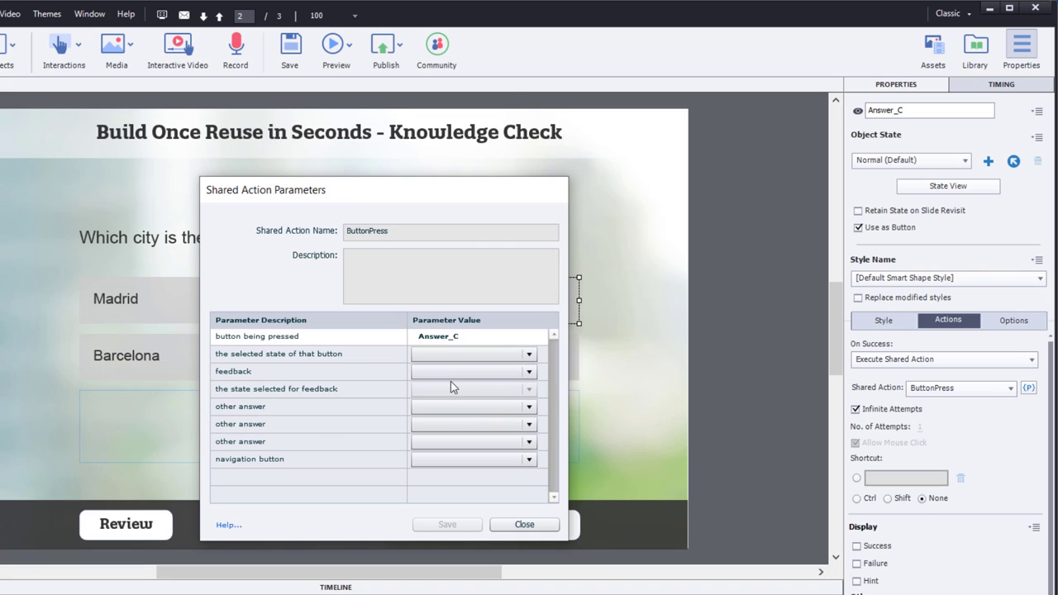
click(451, 354)
click(446, 384)
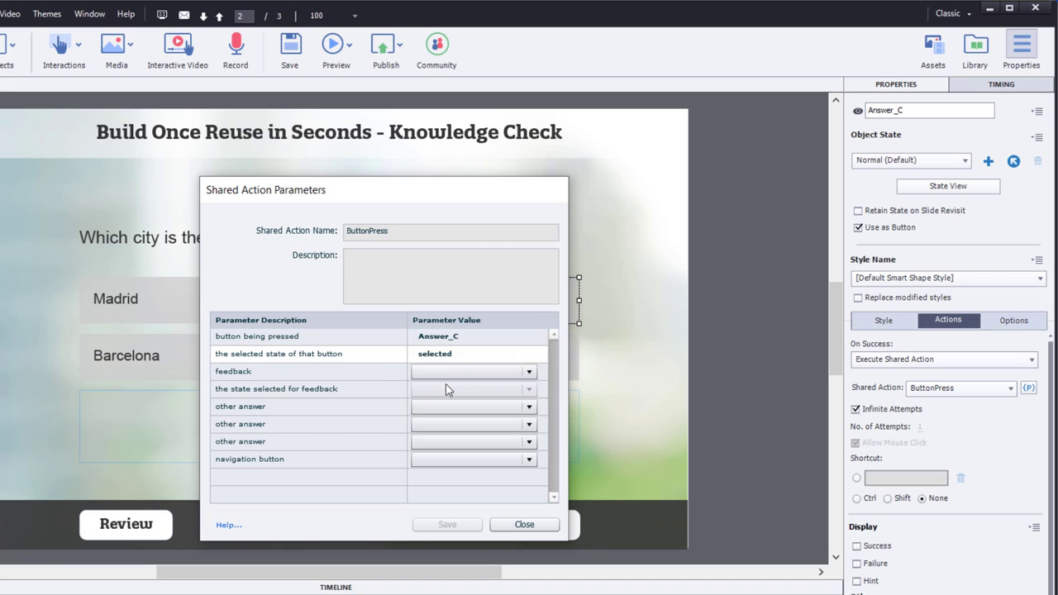
click(453, 371)
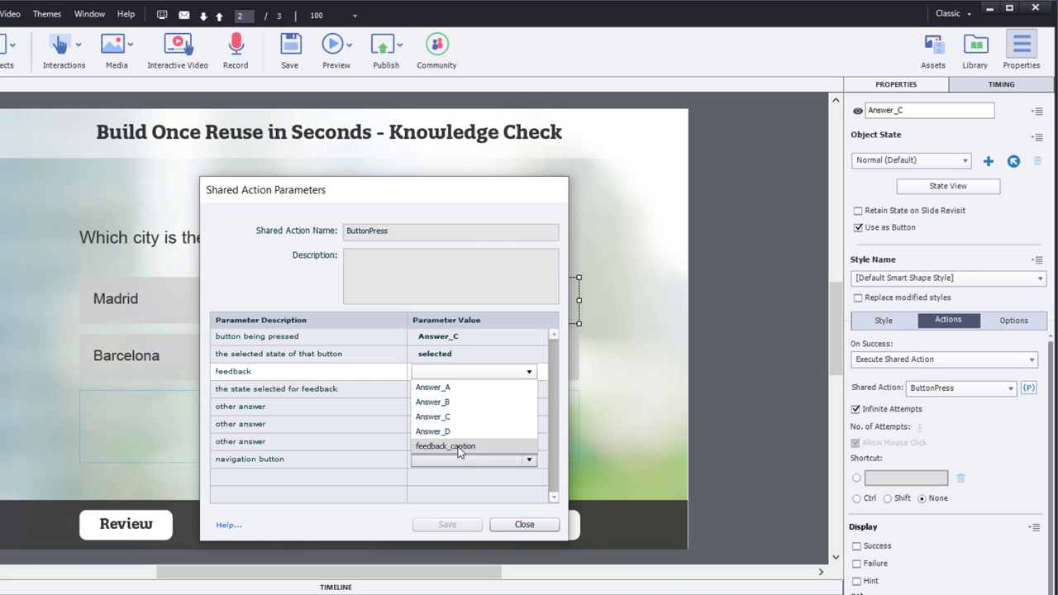
click(446, 439)
click(443, 389)
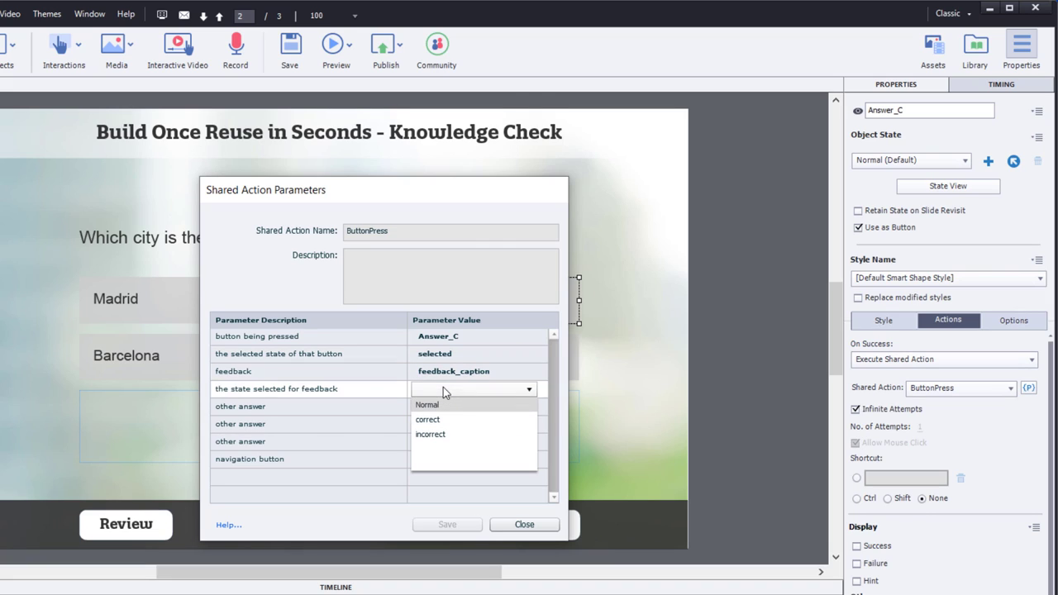
click(444, 435)
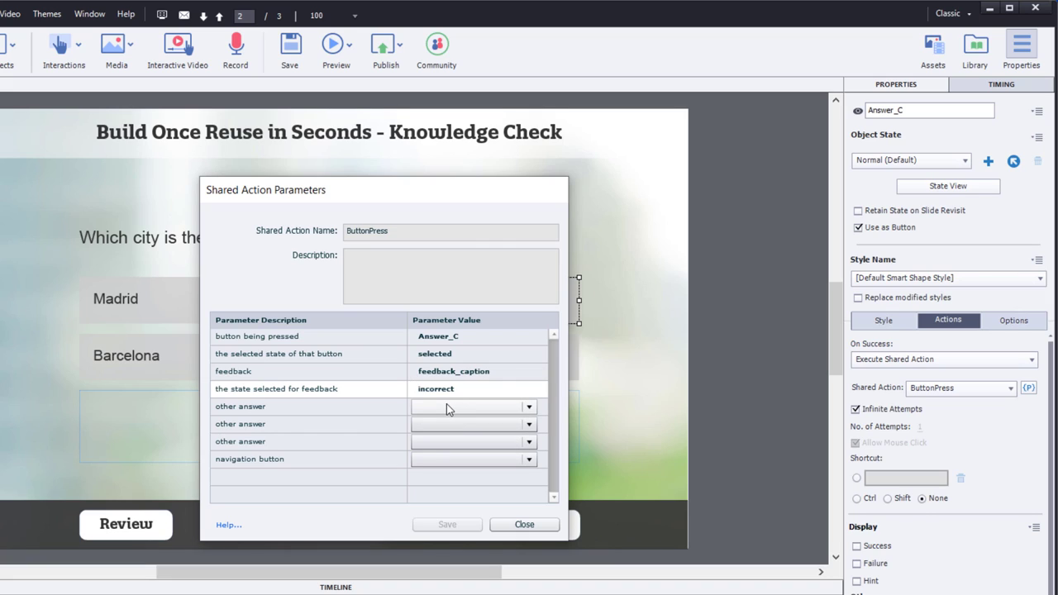
Step: Set other answers Answer_A, Answer_B, Answer_D and navigation Review_Button, then save
click(446, 406)
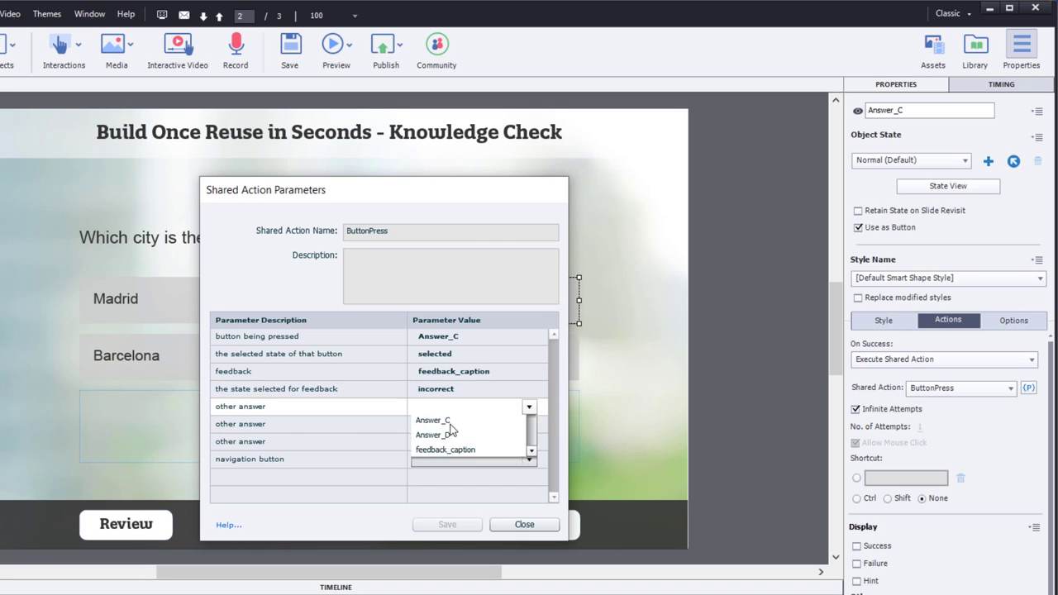
scroll(450, 428, up, 1)
click(451, 422)
click(449, 424)
scroll(453, 452, up, 1)
click(453, 453)
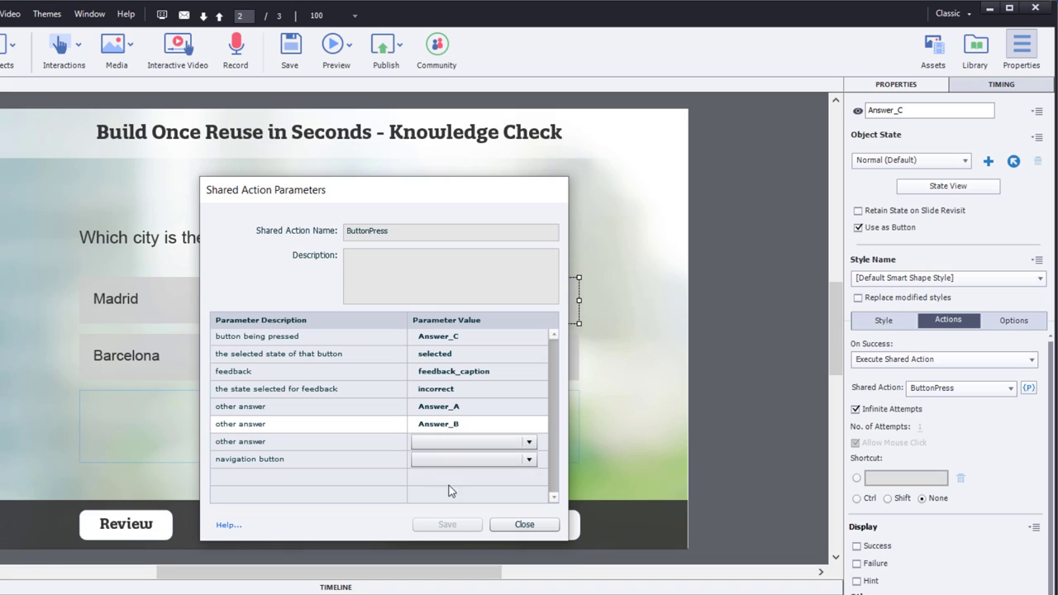
click(450, 441)
click(450, 441)
click(452, 500)
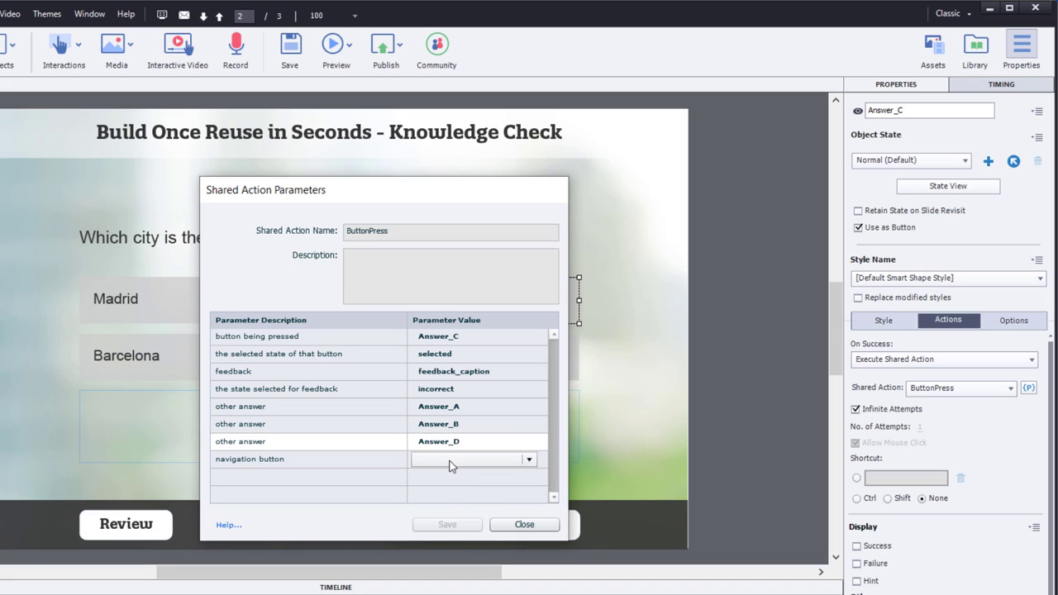
click(450, 462)
scroll(479, 493, down, 1)
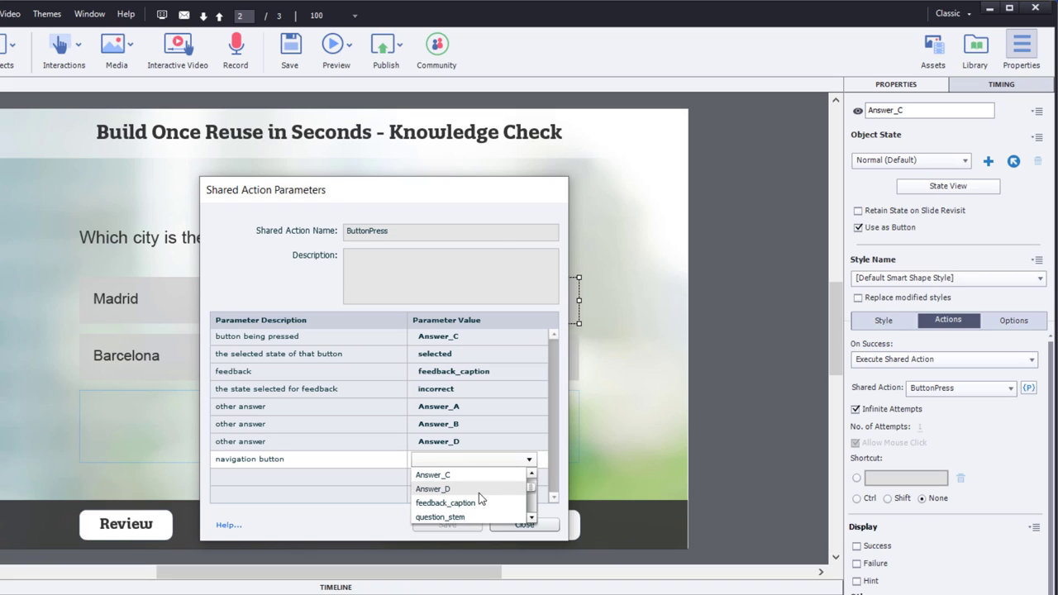
scroll(478, 494, down, 1)
click(474, 502)
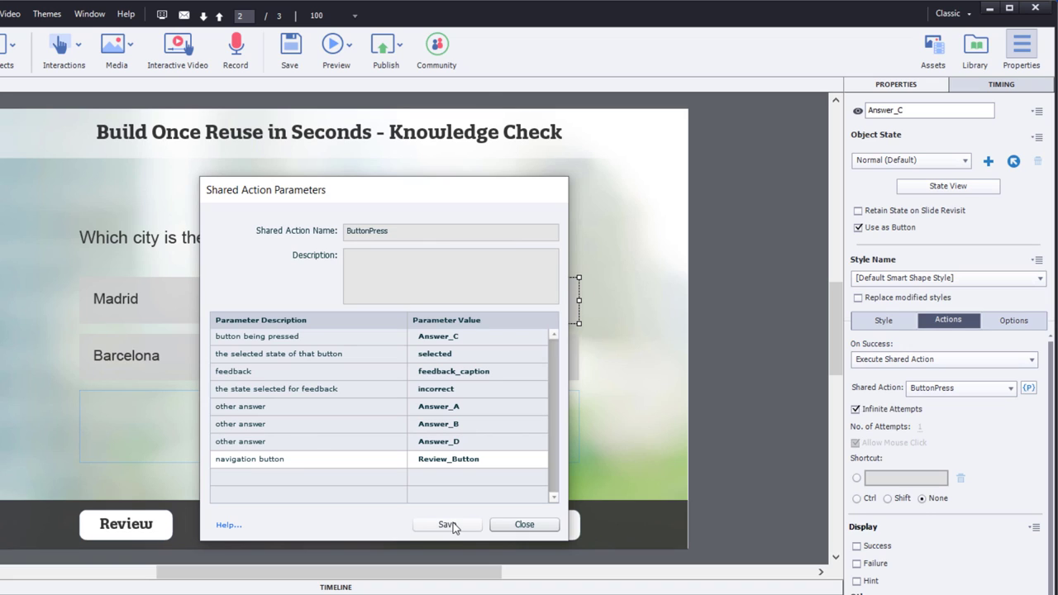
click(447, 524)
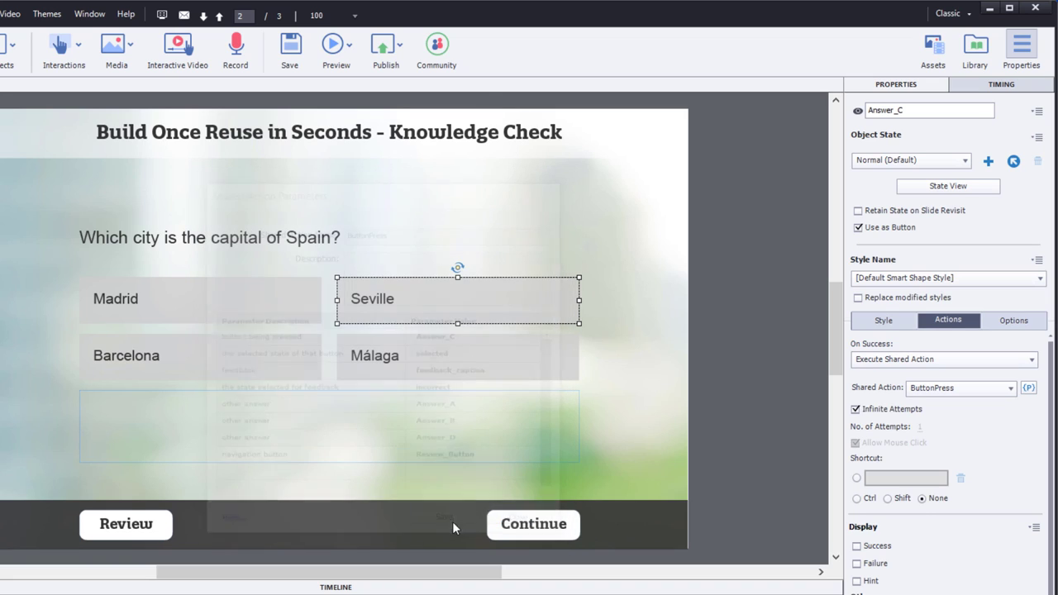
Step: Give Barcelona the ButtonPress shared action with other answers Answer_A, Answer_C and Answer_D
click(208, 357)
click(942, 361)
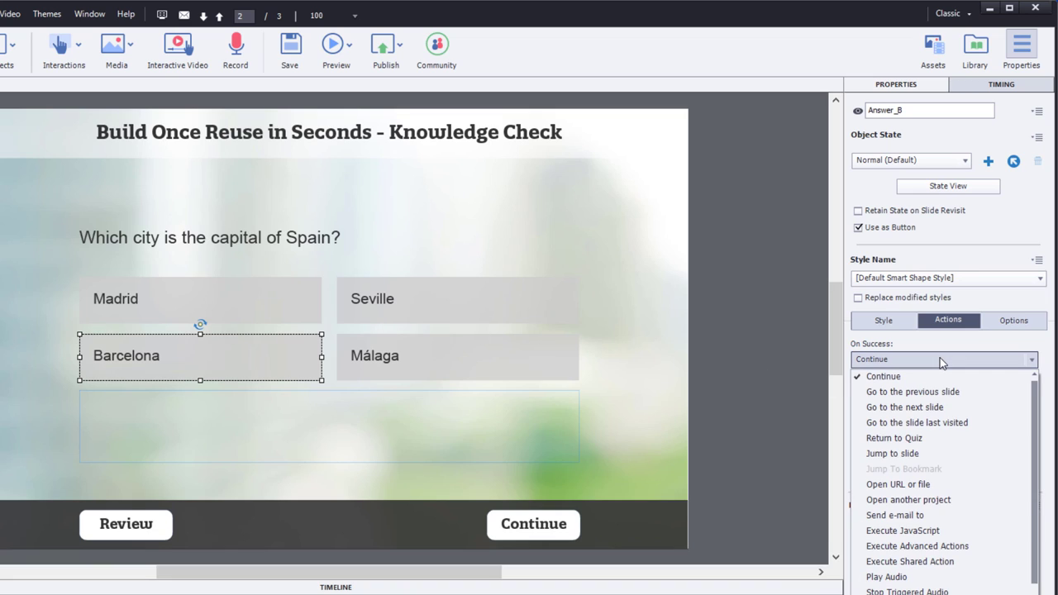
click(909, 561)
click(1028, 387)
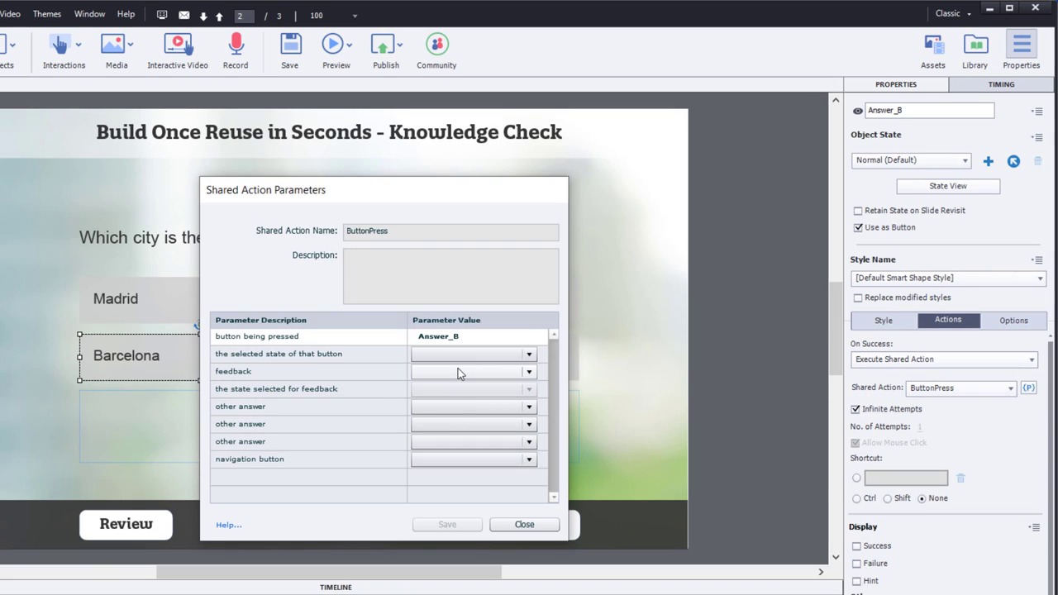
click(460, 406)
click(460, 421)
click(460, 424)
click(461, 469)
click(460, 441)
click(461, 500)
Step: Set Barcelona's state to selected, feedback_caption to incorrect, navigation Review_Button, and save
click(444, 355)
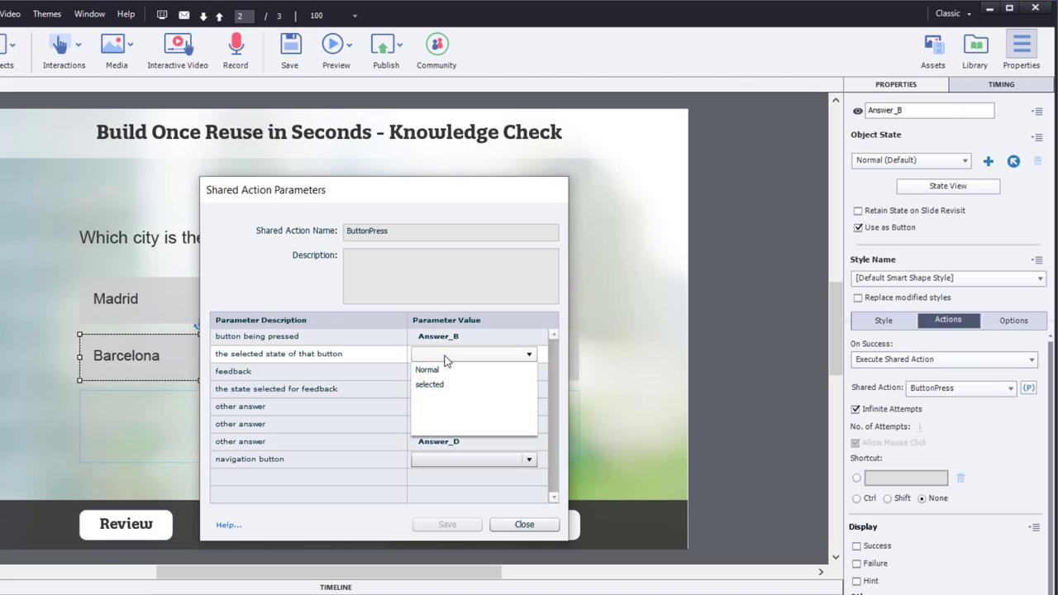
click(429, 384)
click(460, 371)
click(446, 446)
click(461, 389)
click(434, 419)
click(460, 459)
click(532, 514)
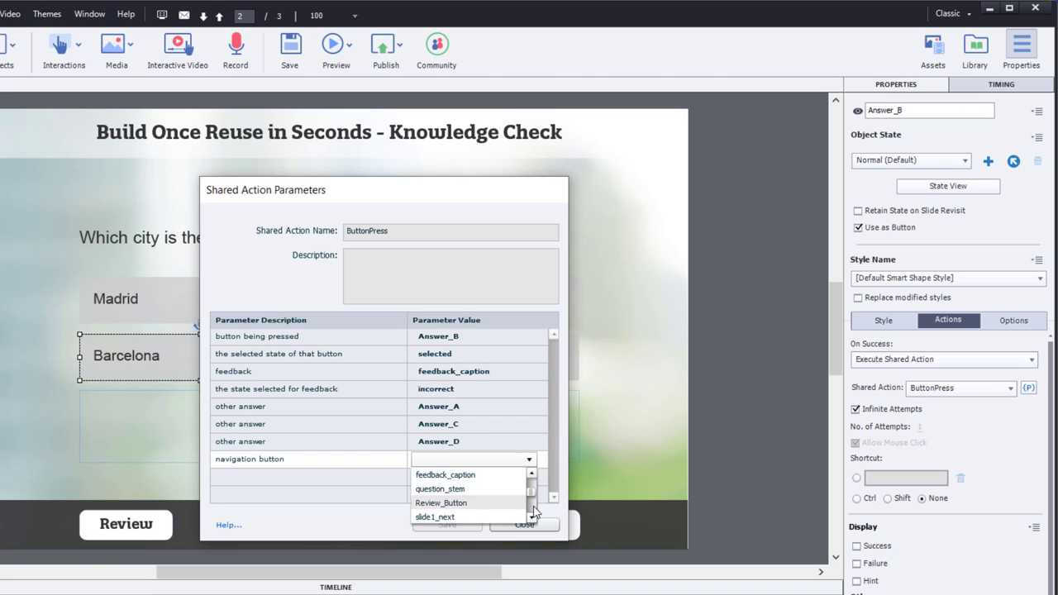
click(463, 516)
click(447, 524)
Step: Give Málaga the ButtonPress shared action with pressed button Answer_D in the selected state
click(408, 359)
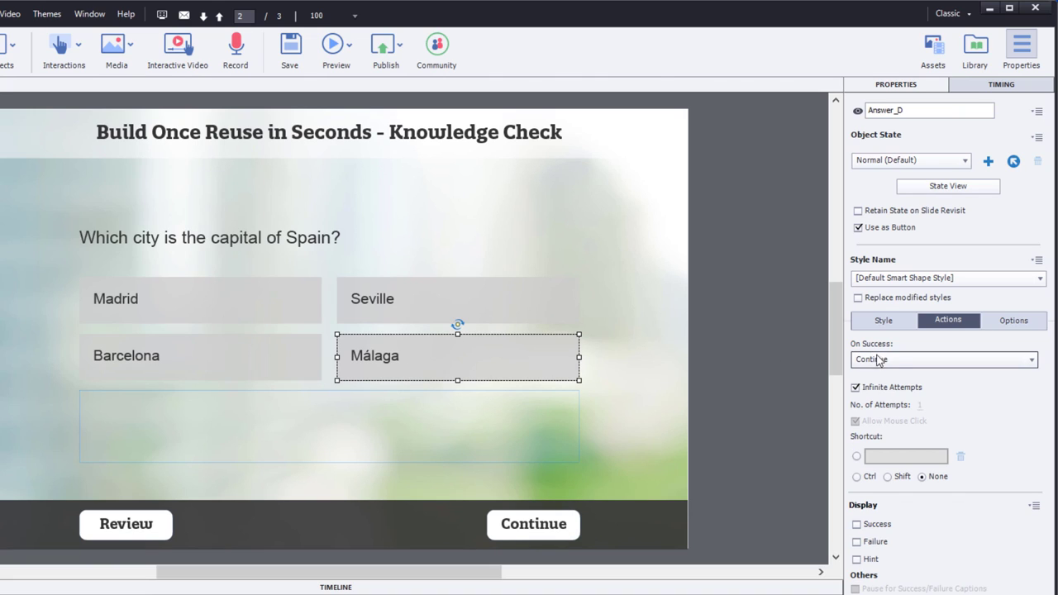
click(944, 359)
click(937, 554)
click(1028, 387)
click(466, 336)
click(460, 394)
click(460, 353)
click(450, 381)
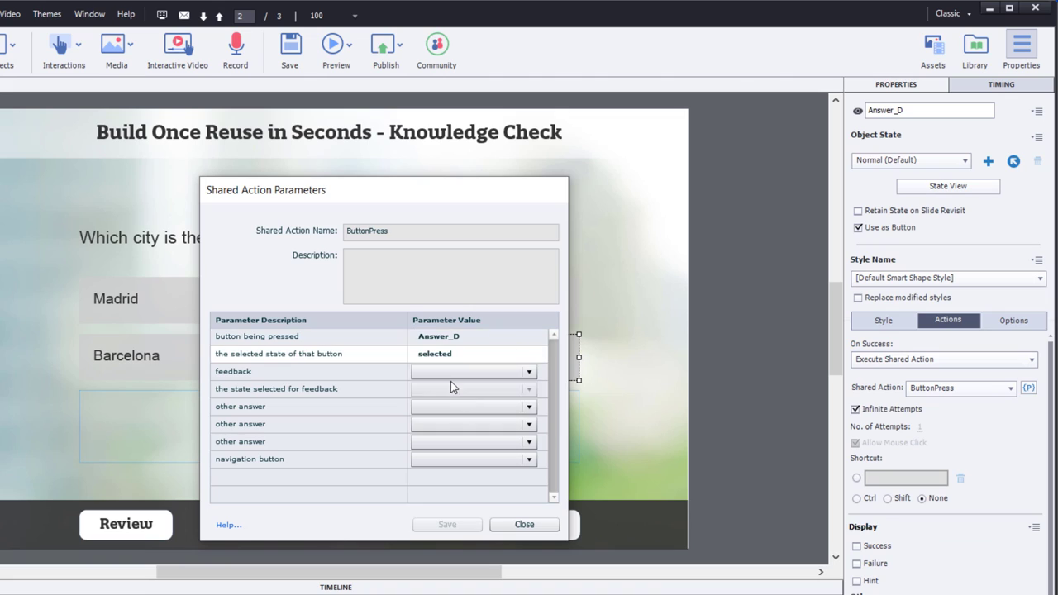
Step: Set Málaga's feedback_caption to incorrect, other answers Answer_A–C, navigation Review_Button, and save
click(455, 389)
click(451, 432)
click(457, 407)
click(450, 418)
click(455, 424)
click(450, 449)
click(454, 442)
click(450, 481)
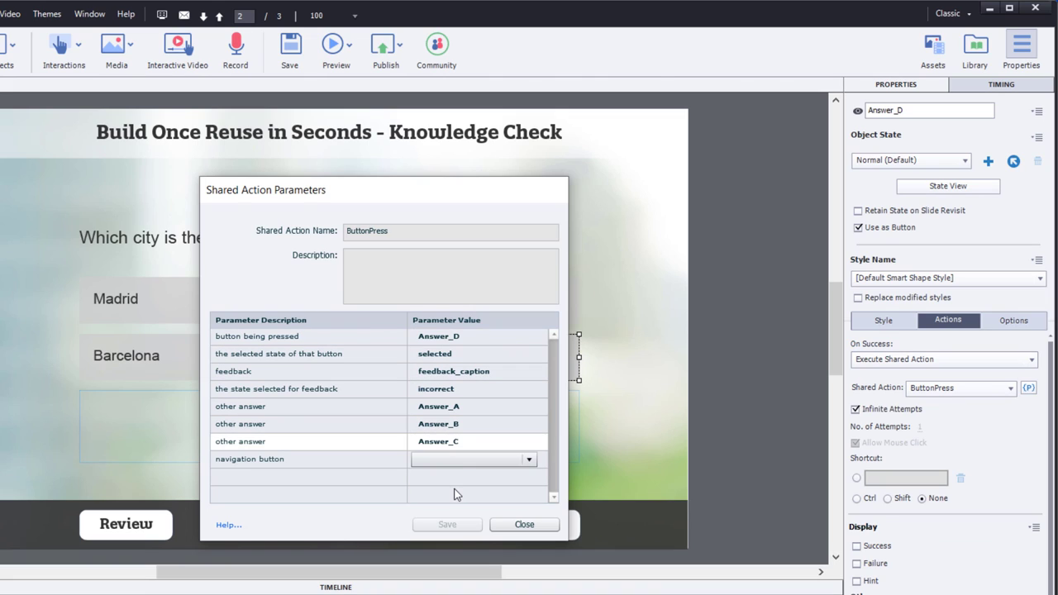
click(485, 502)
click(445, 524)
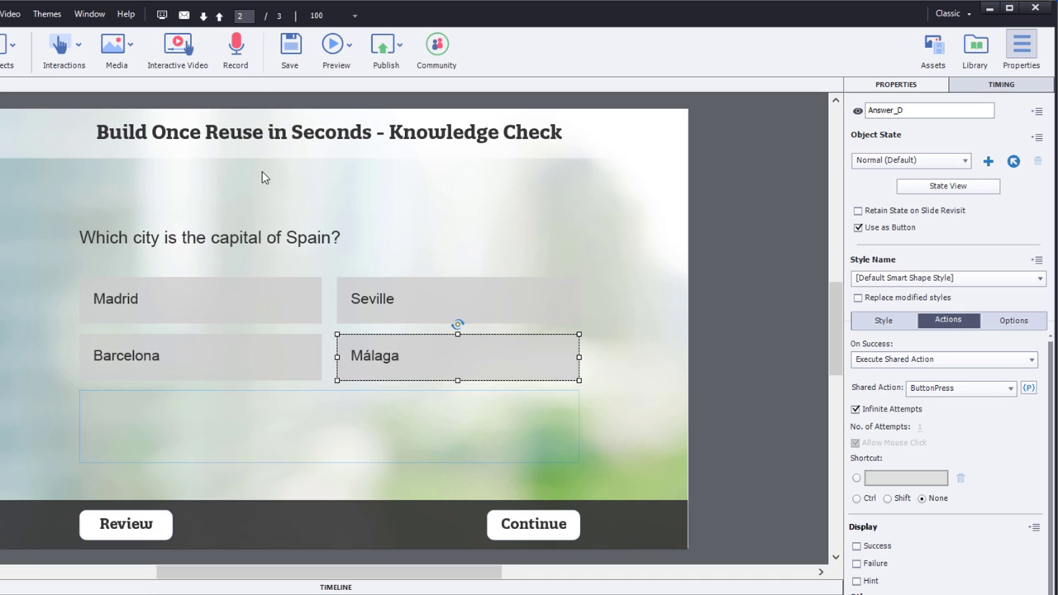
Step: Preview the project as HTML5 in the browser and advance from the video to the quiz
click(336, 47)
click(376, 85)
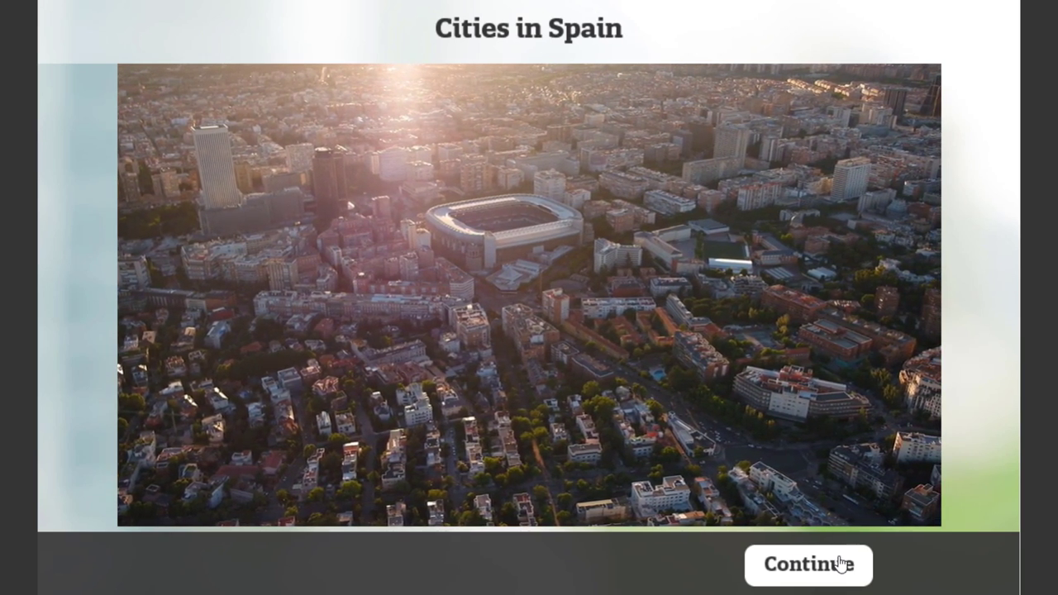
click(841, 563)
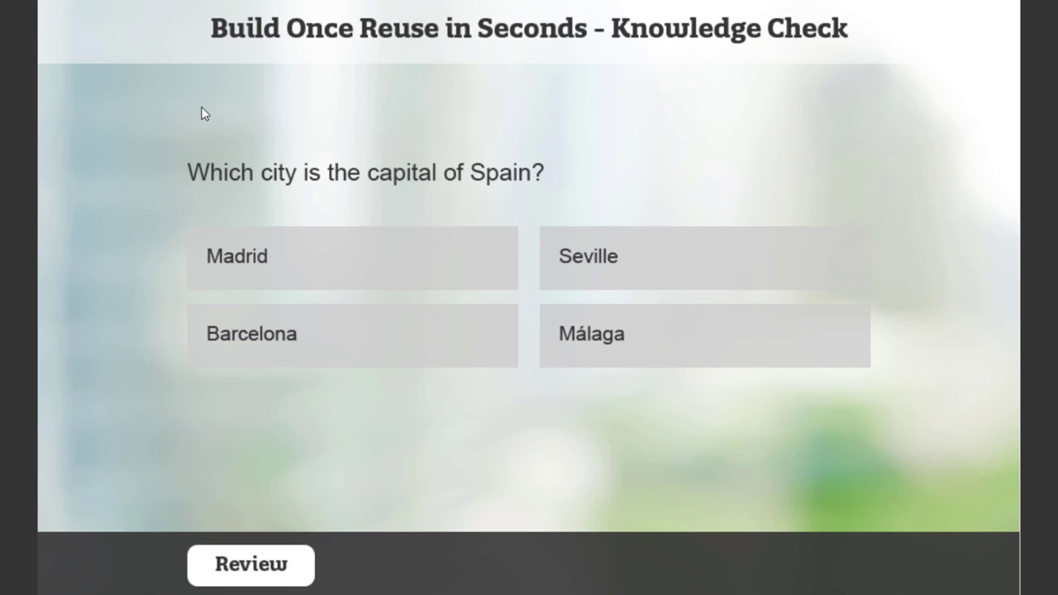
Step: Test the quiz: pick Seville, review the video, return, then pick Madrid and continue
click(702, 268)
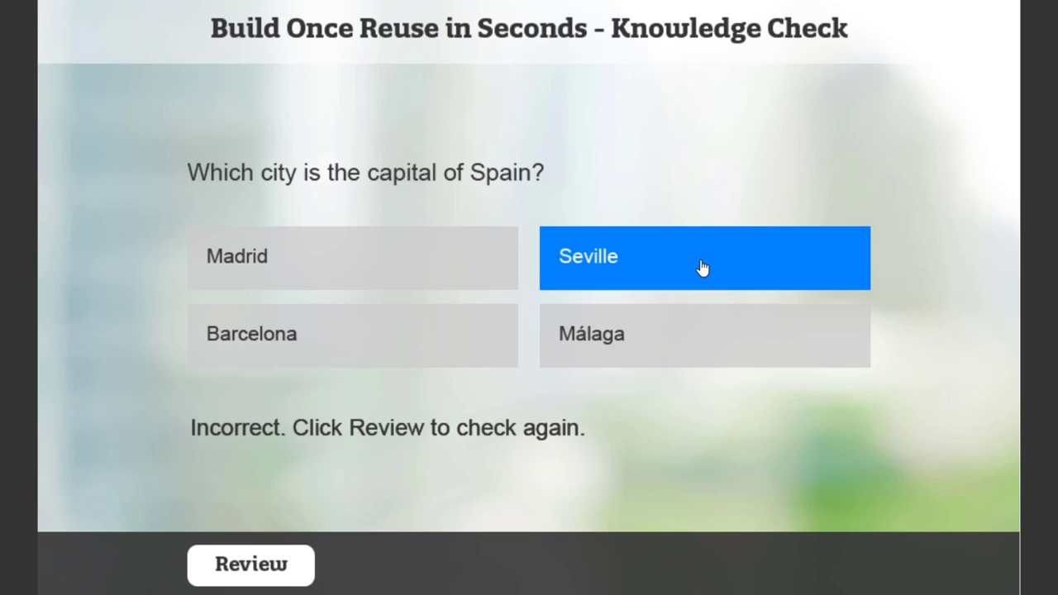
click(272, 567)
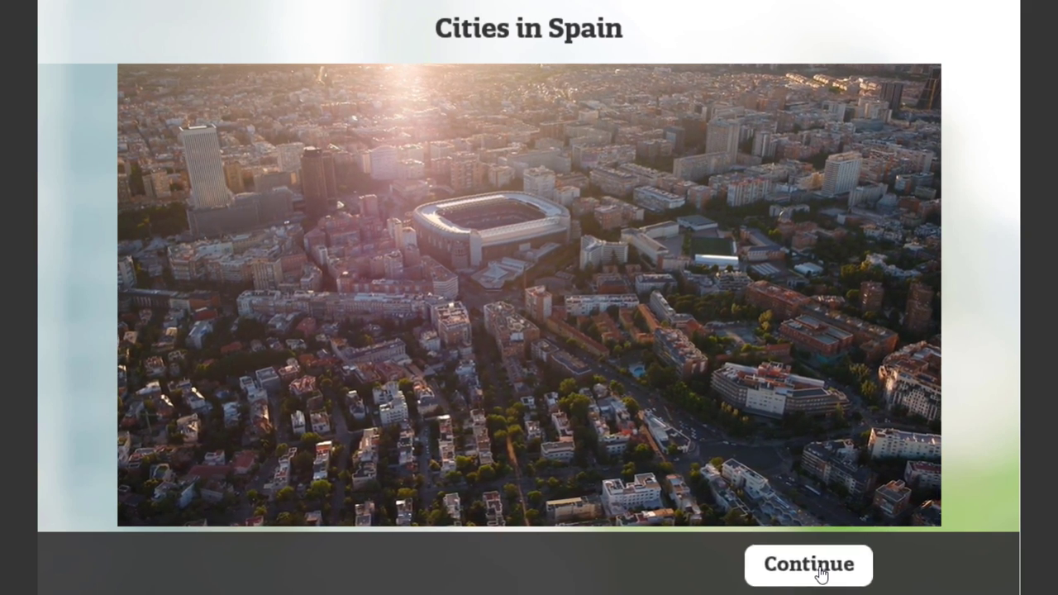
click(818, 569)
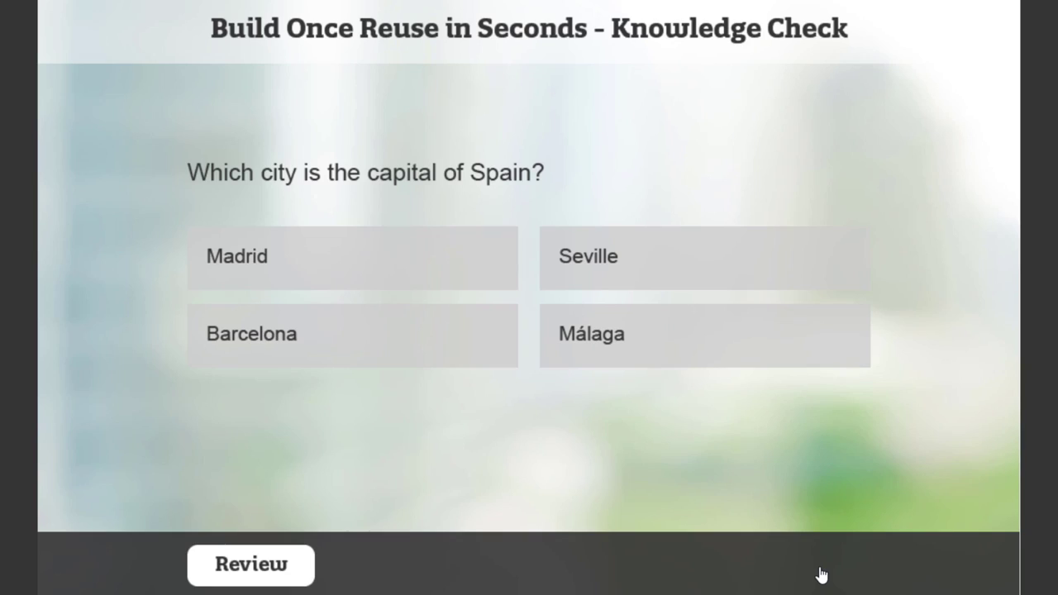
click(287, 260)
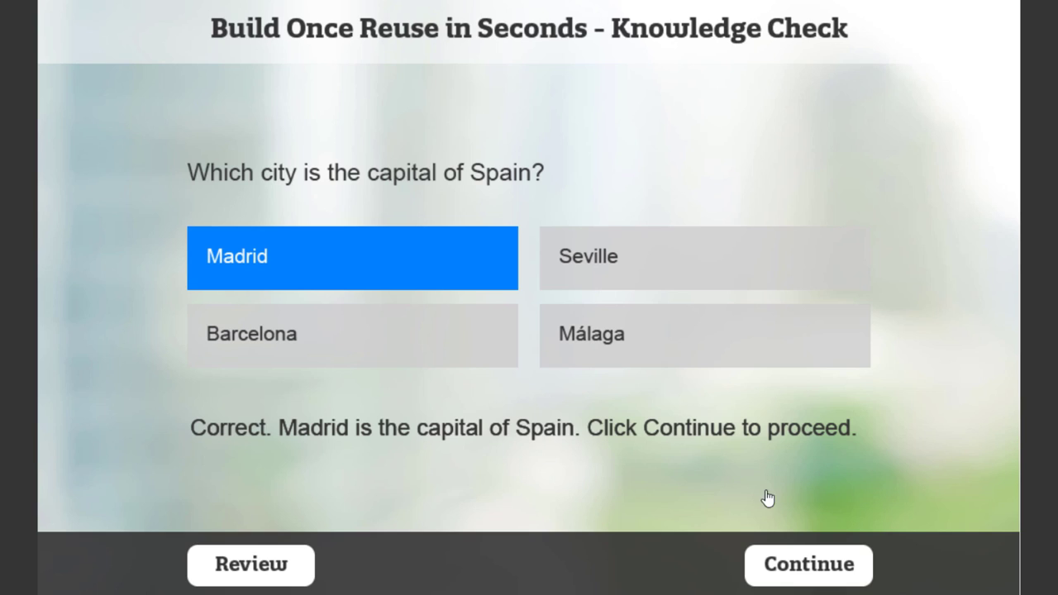
click(823, 572)
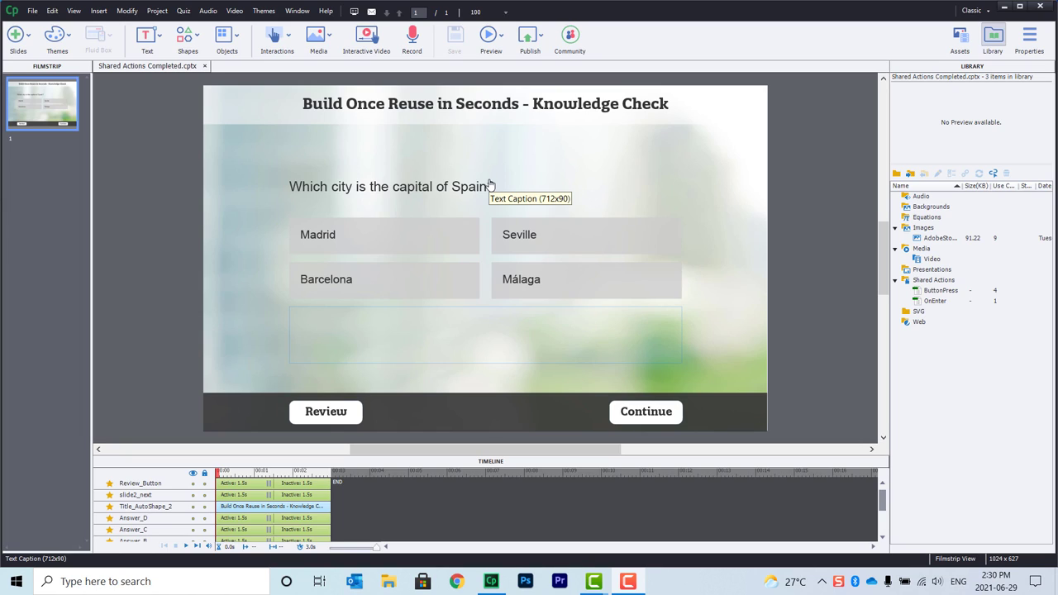
Step: Copy the knowledge-check slide and create a new blank 1024 x 627 project
right_click(46, 97)
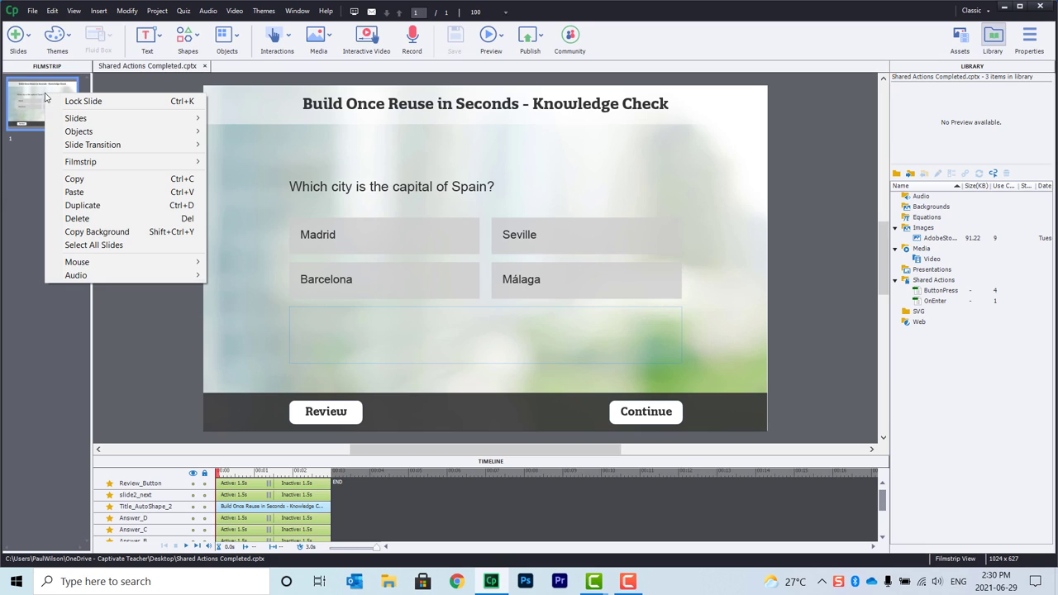
click(86, 179)
click(33, 14)
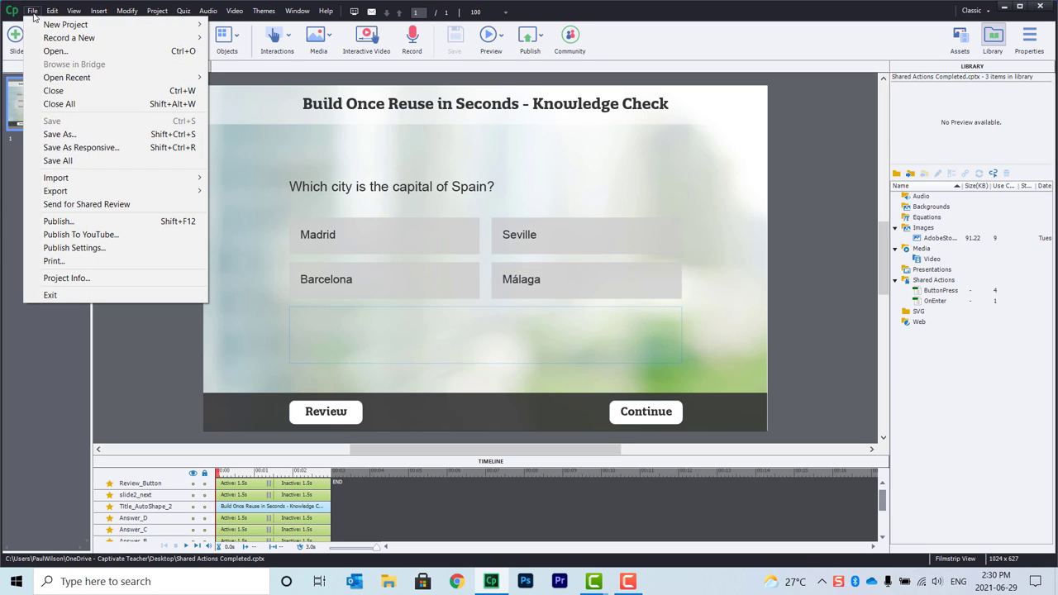
mouse_move(165, 24)
click(239, 24)
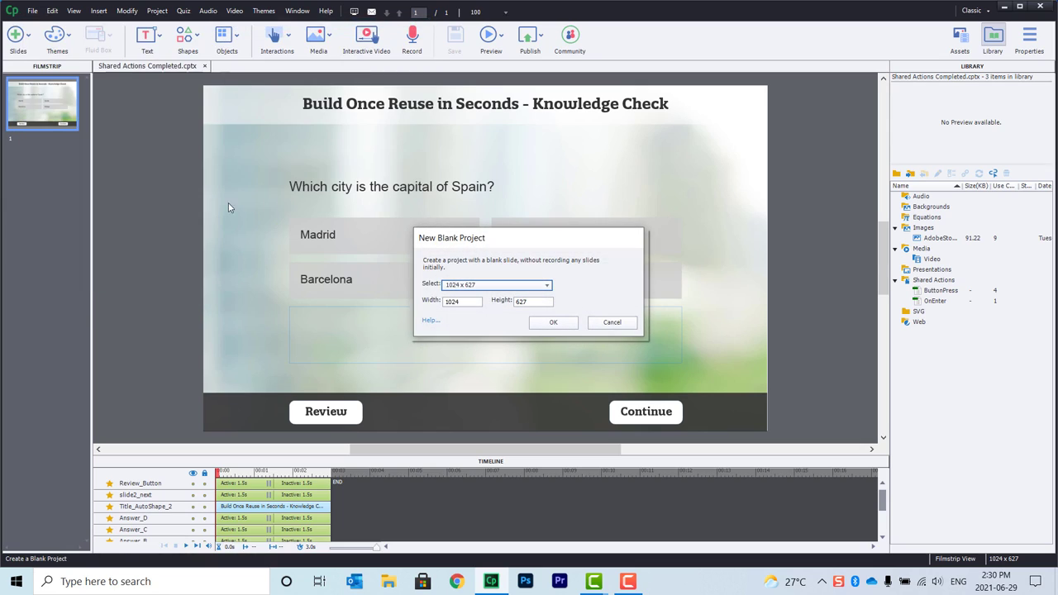
click(566, 323)
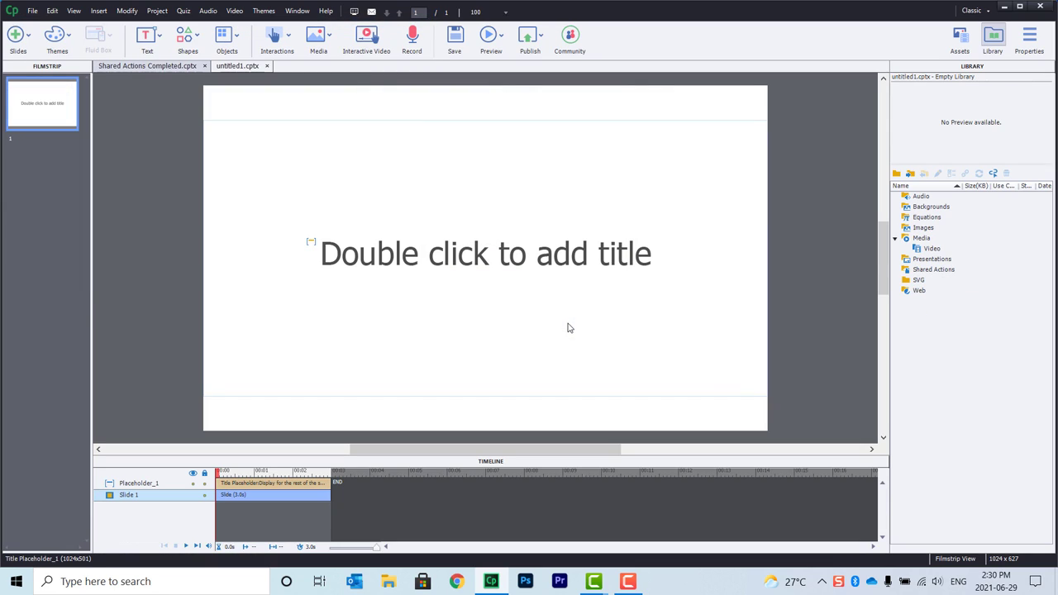
Step: Paste the quiz slide into the new project, move it to first position, and preview
click(163, 167)
key(ctrl+v)
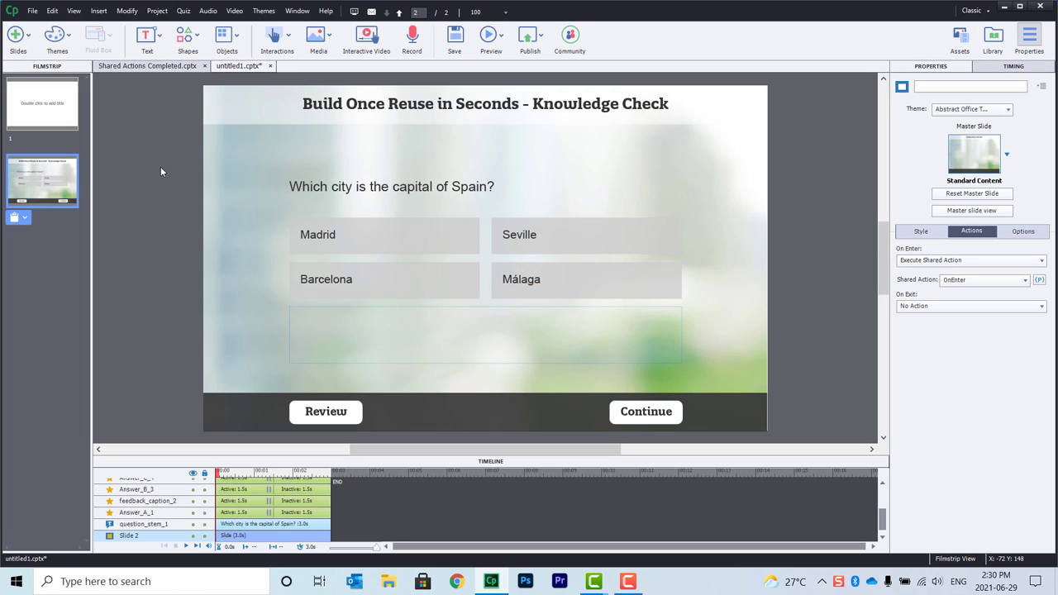
drag(42, 180, 42, 83)
click(500, 34)
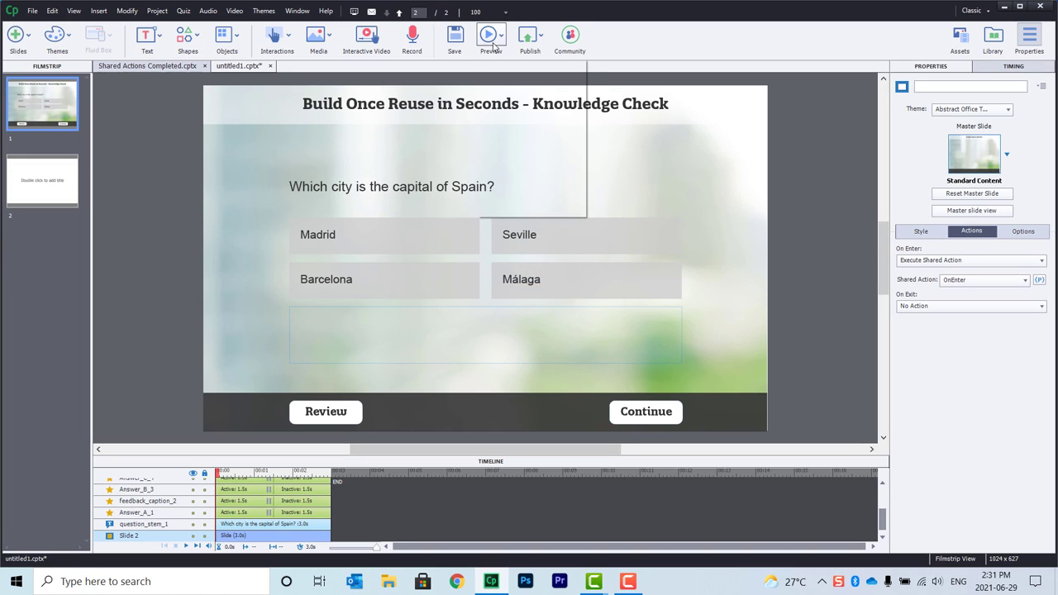
click(507, 68)
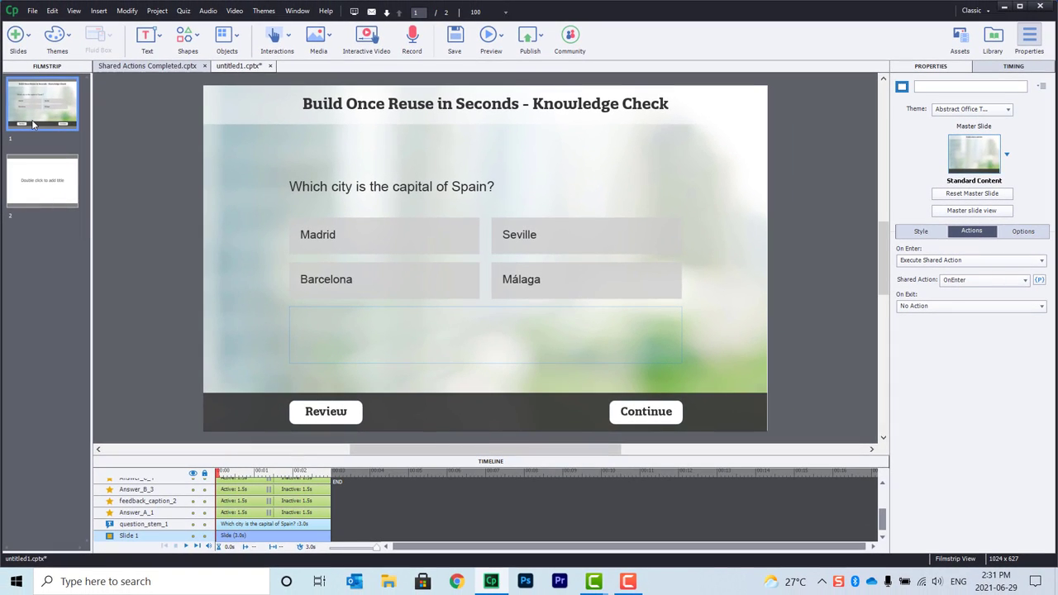
Step: Paste two more quiz slide copies, then swap the Madrid and Málaga answer positions on slide 2
key(ctrl+v)
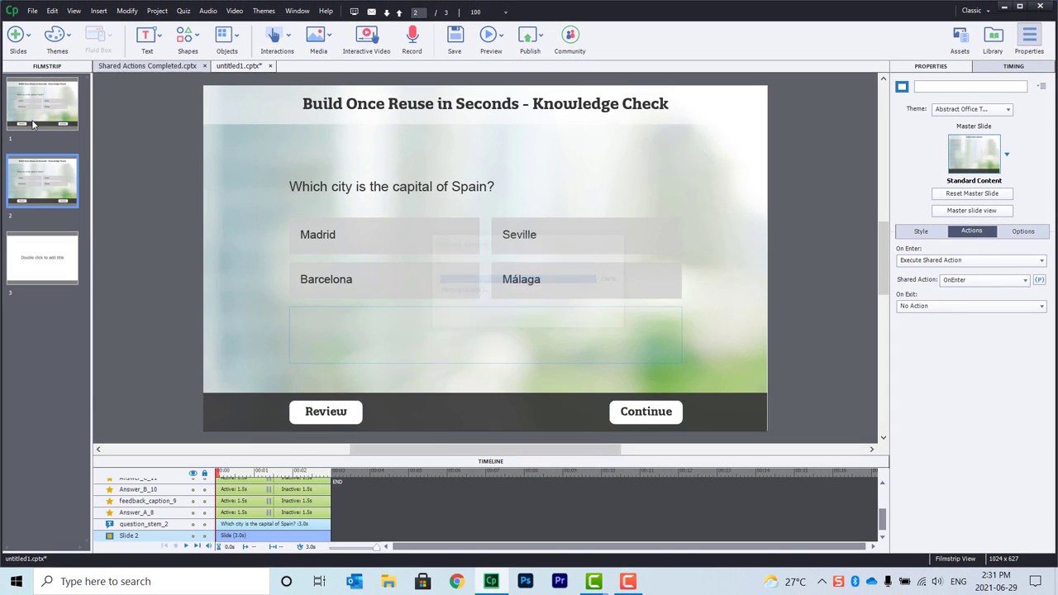
key(ctrl+v)
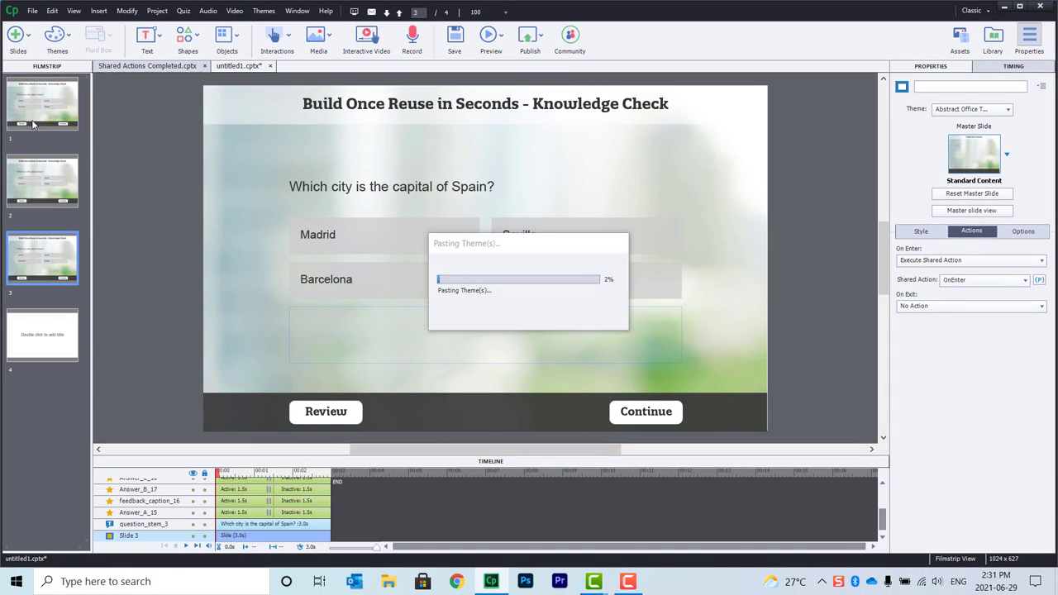
click(33, 190)
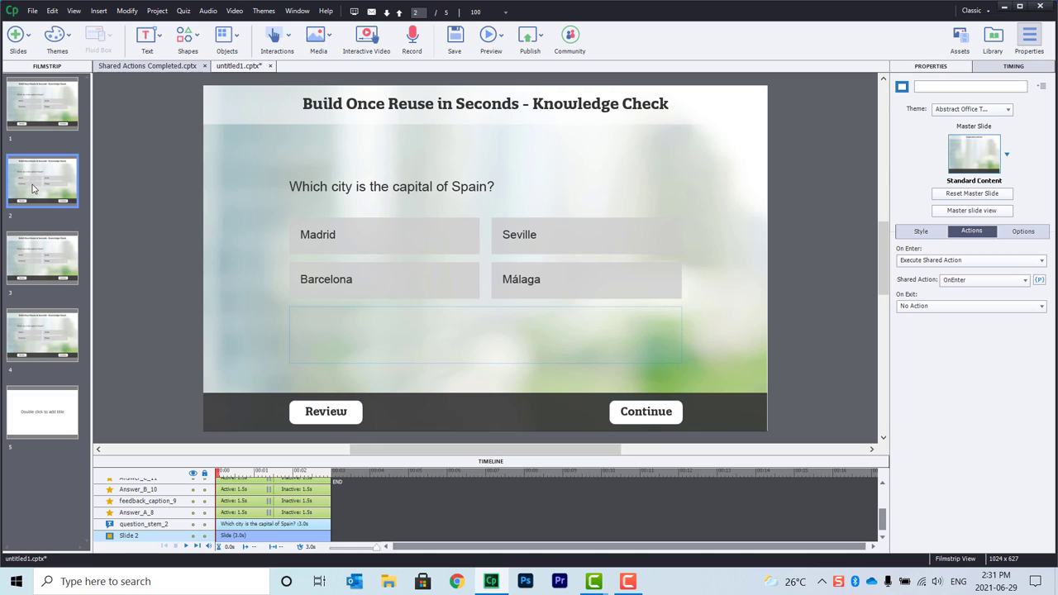
click(452, 236)
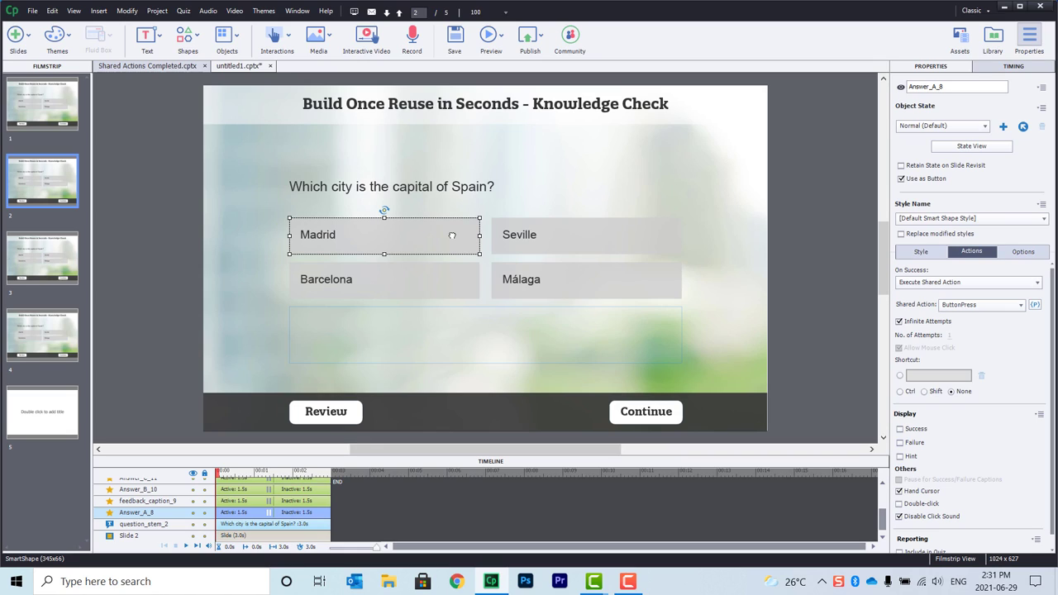
drag(452, 236, 784, 236)
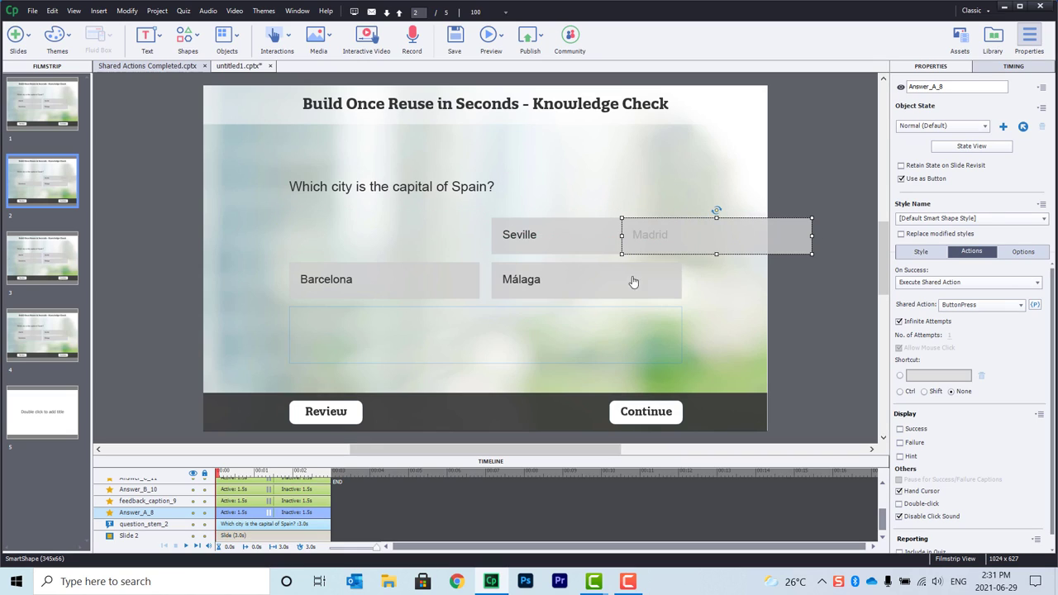
drag(556, 266, 407, 240)
drag(794, 240, 660, 282)
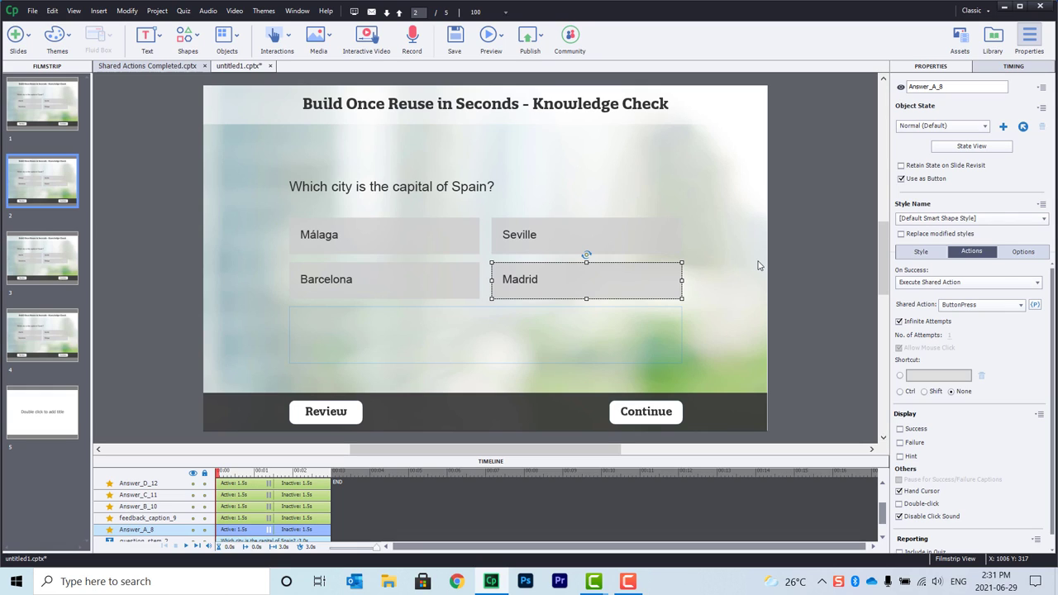